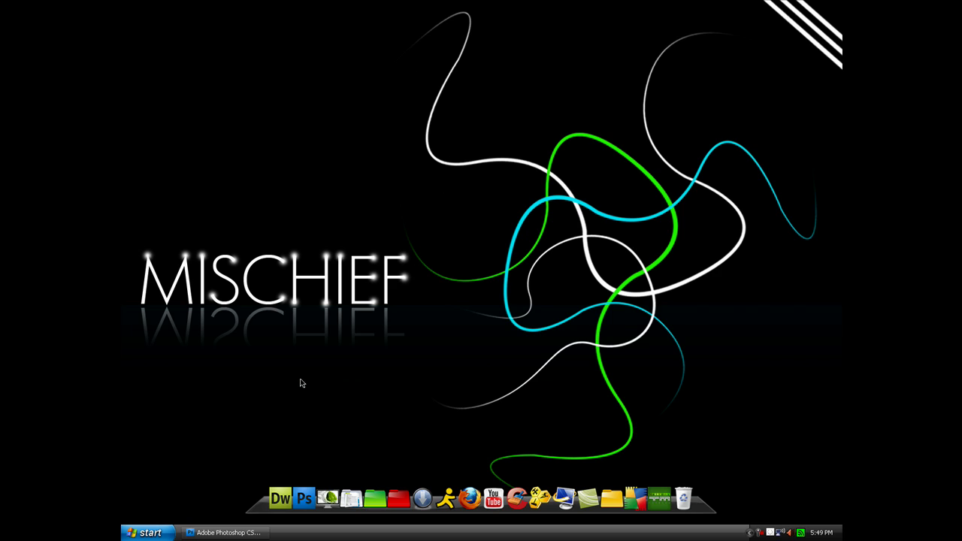
- View the desktop wallpaper and its screen resolution in Display Settings, closing them unchanged
left_click(205, 534)
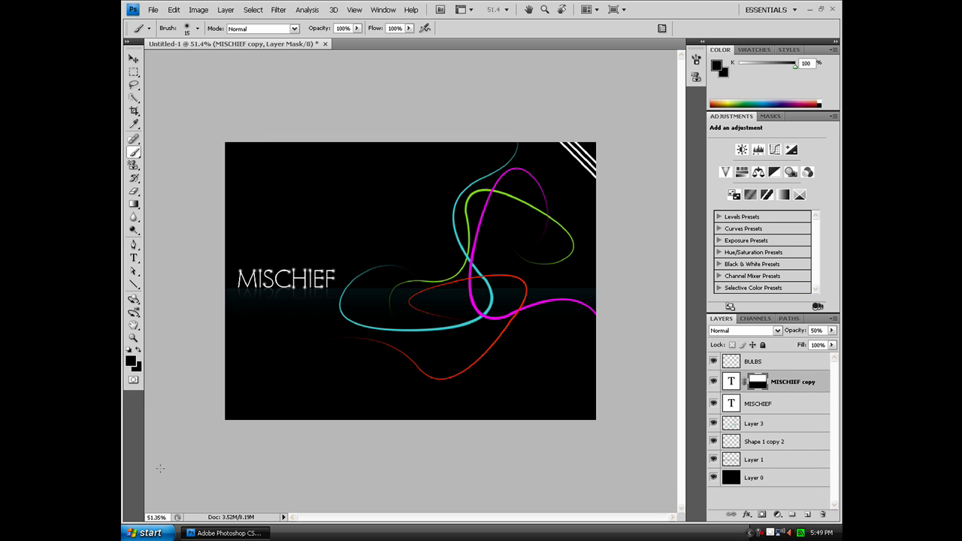
left_click(212, 533)
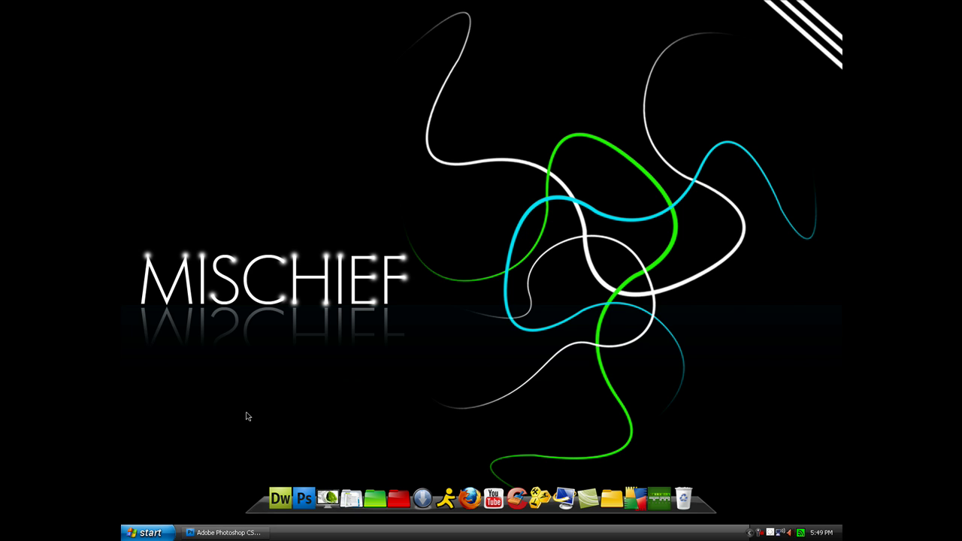
right_click(410, 187)
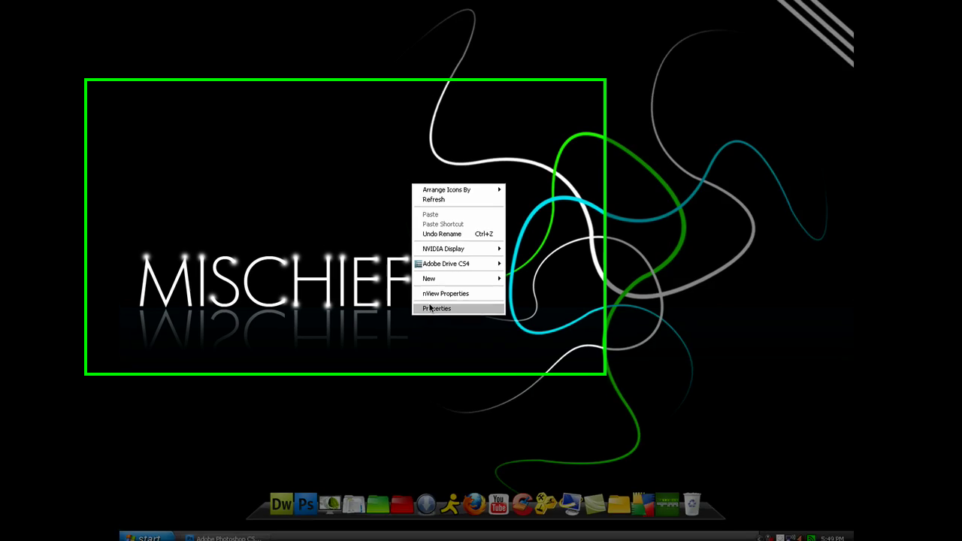
left_click(424, 307)
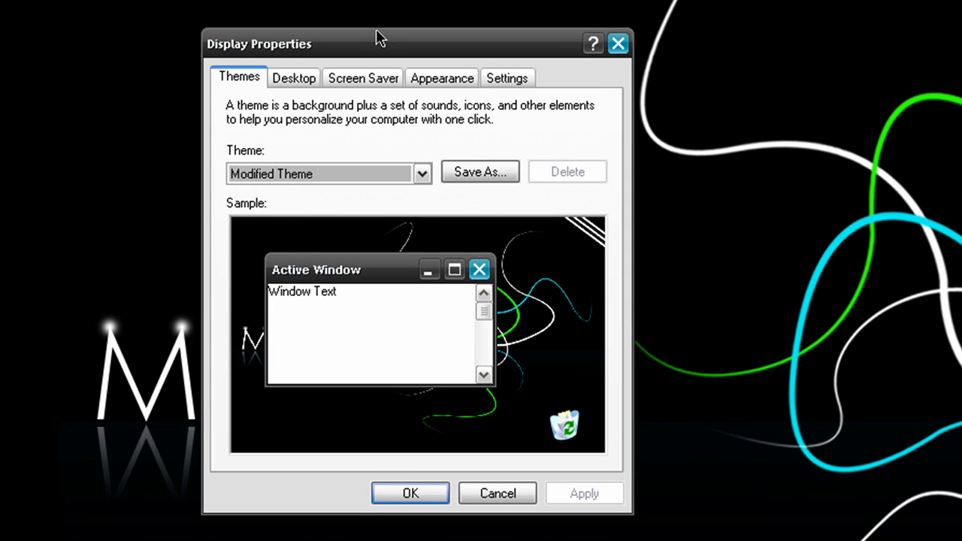
left_click_drag(376, 30, 619, 113)
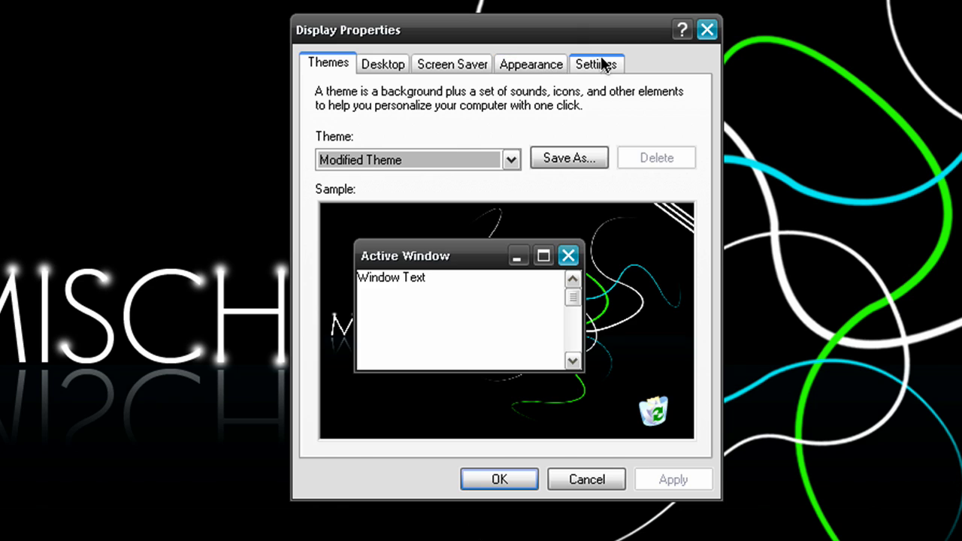
left_click(593, 64)
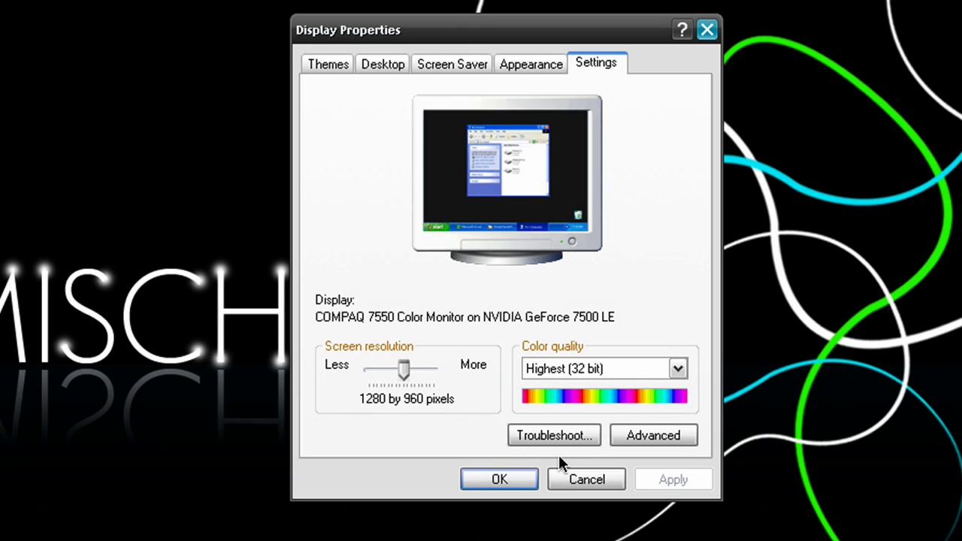
left_click(580, 509)
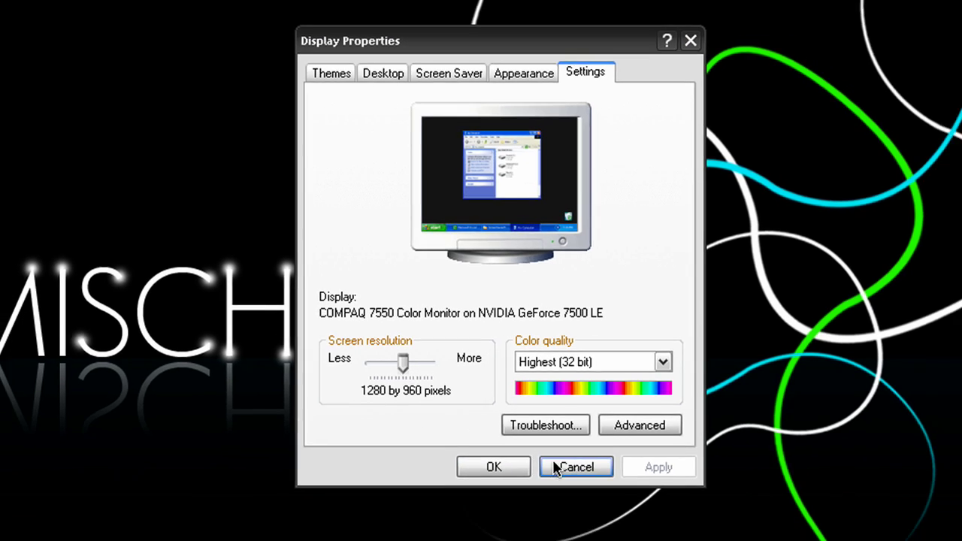
left_click(563, 478)
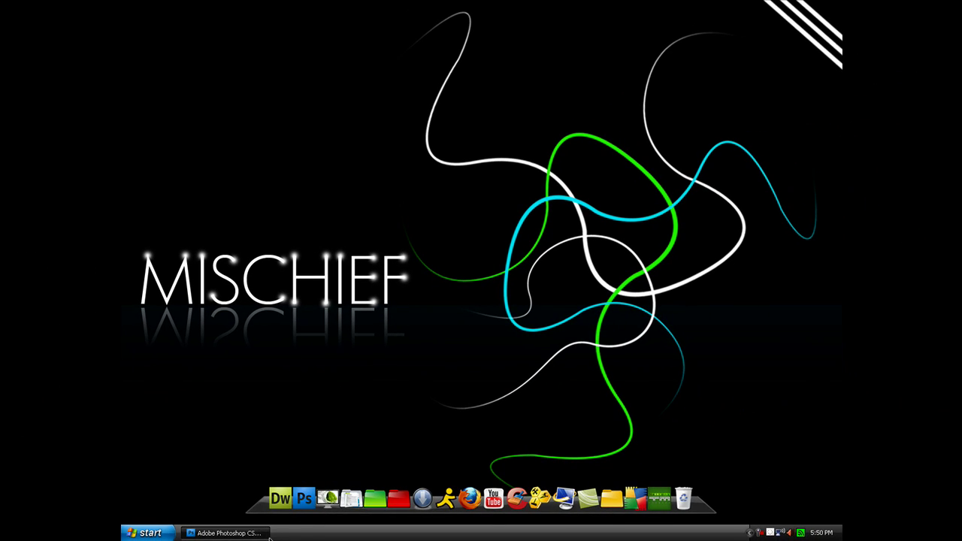
- Create a new white document 1280 × 960 pixels at 72 ppi
left_click(263, 533)
left_click(153, 9)
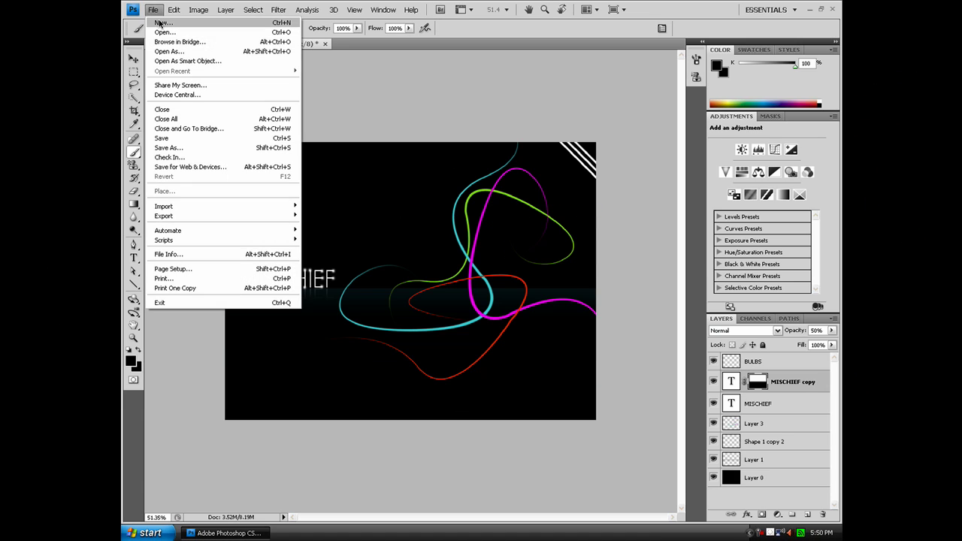
left_click(161, 23)
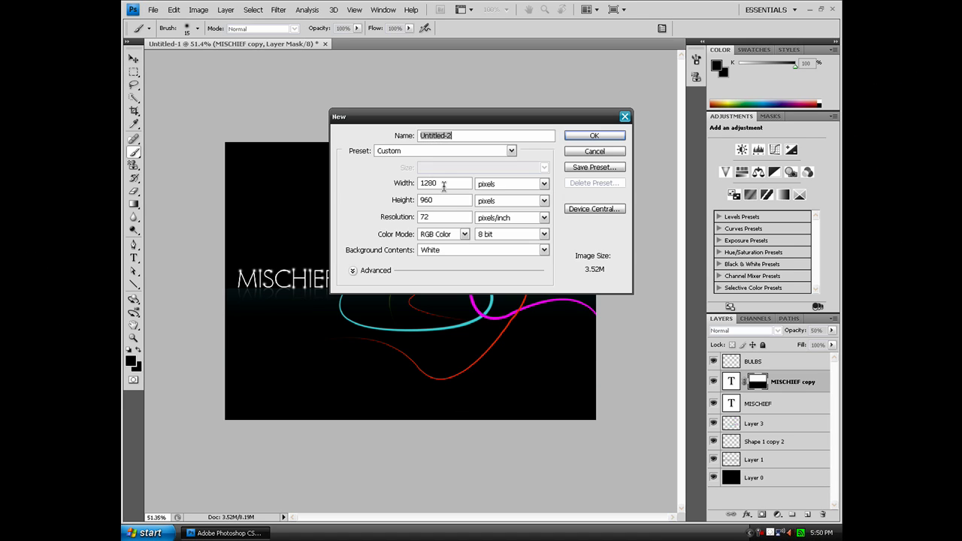
double_click(443, 185)
left_click_drag(439, 200, 380, 204)
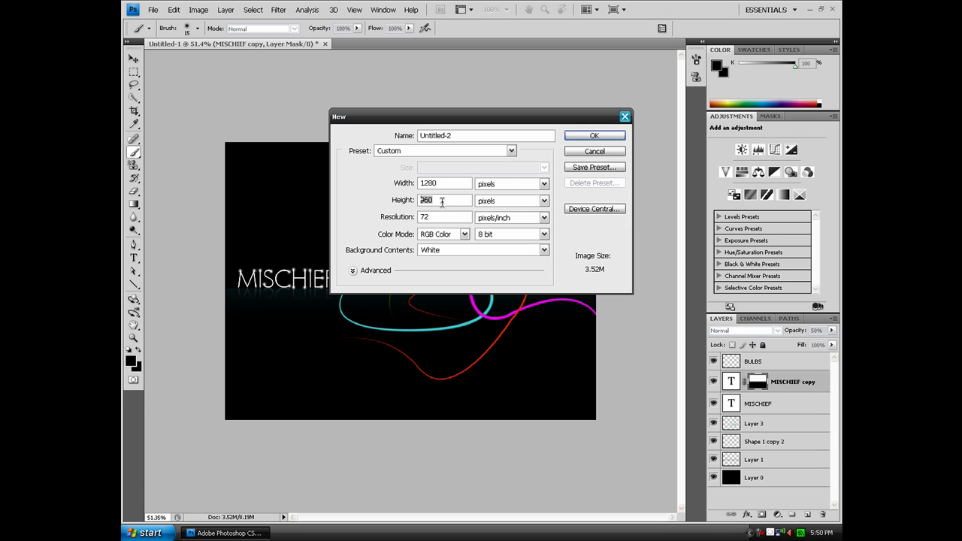
left_click(610, 136)
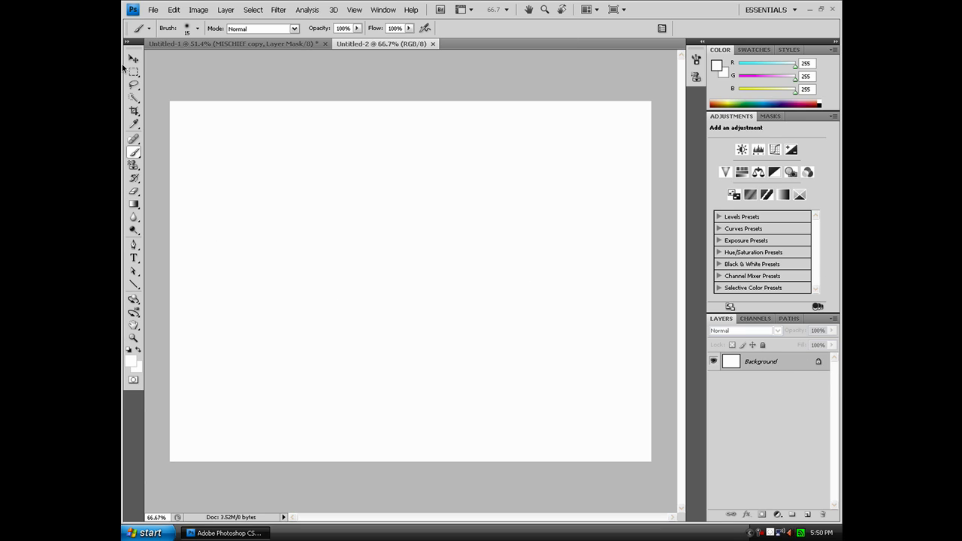
- Convert the locked Background into an editable Layer 0
double_click(811, 365)
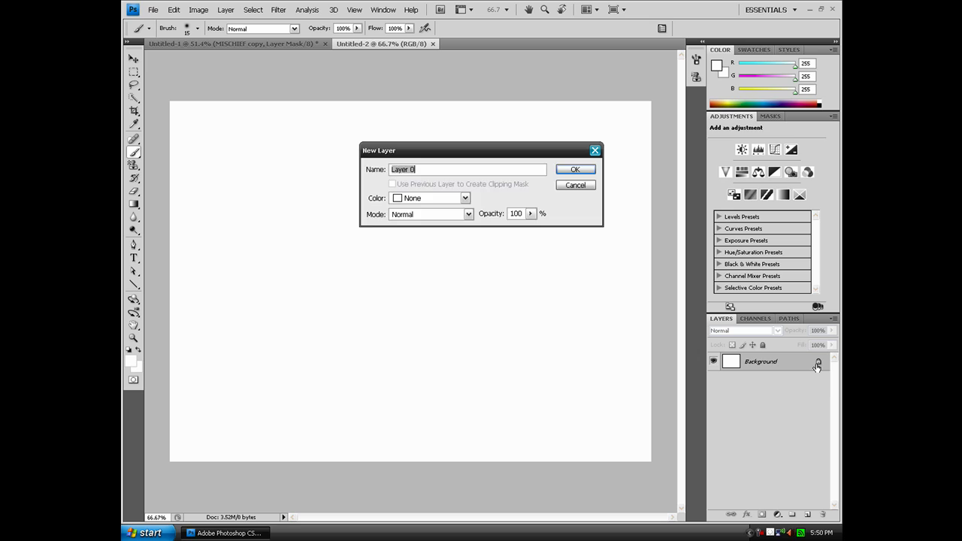
key("Return")
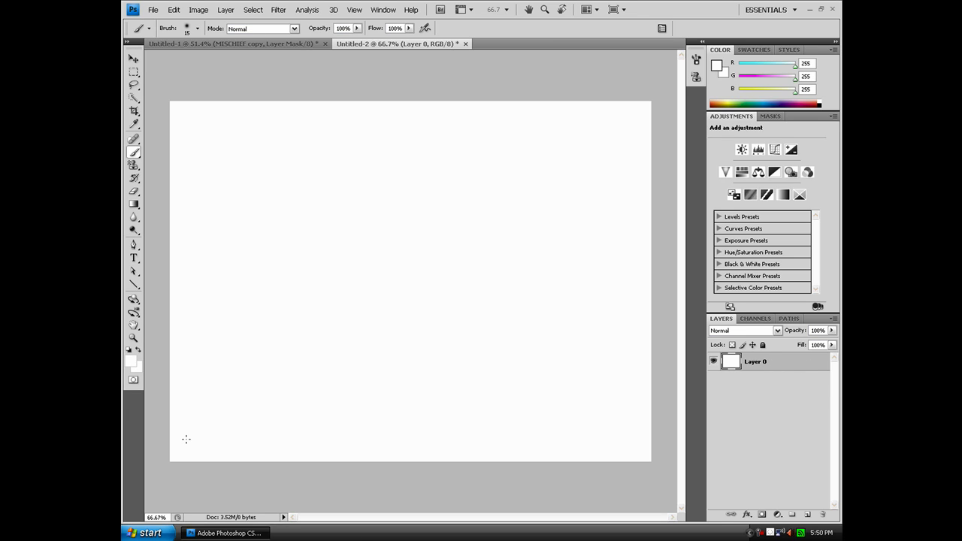
left_click(135, 367)
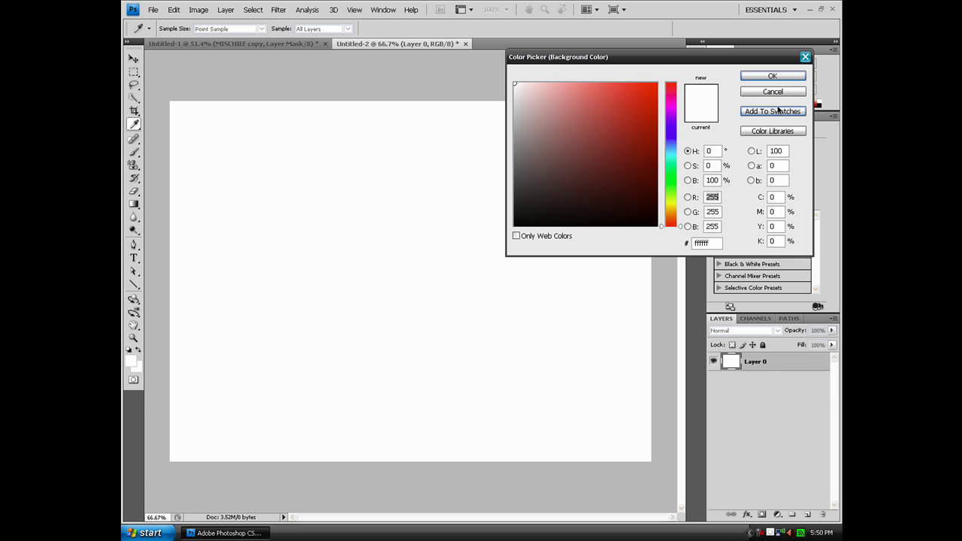
left_click(781, 91)
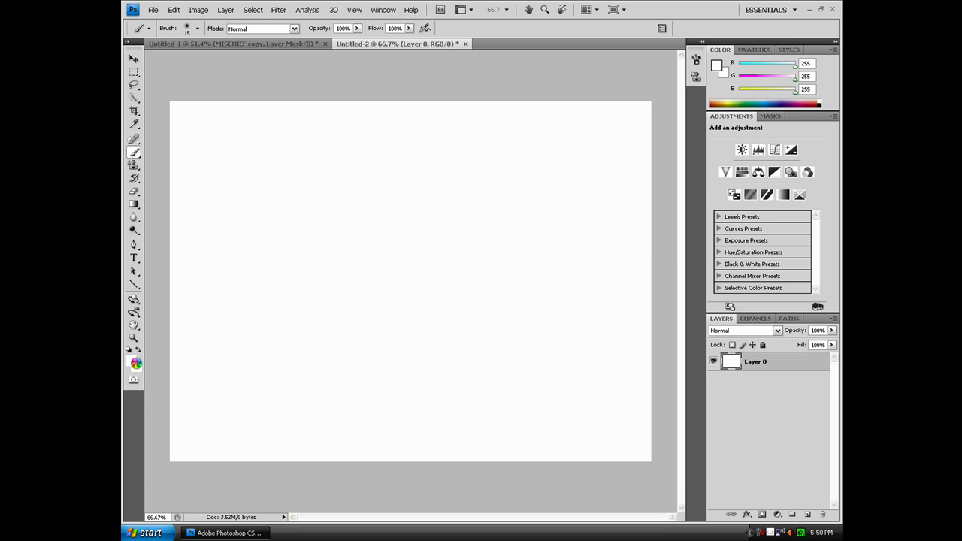
- Set the foreground colour to 000000 and fill the whole canvas with black
left_click(131, 361)
double_click(700, 243)
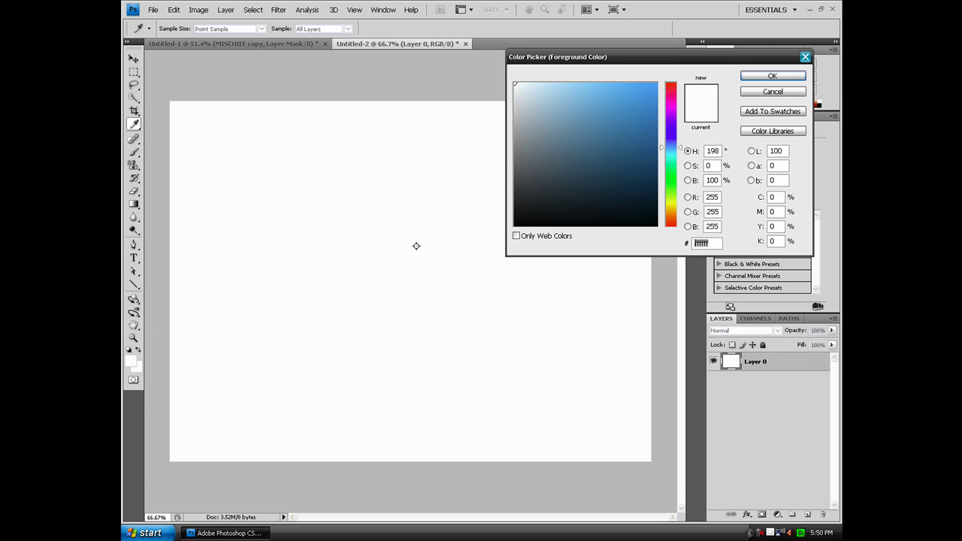
type("000000")
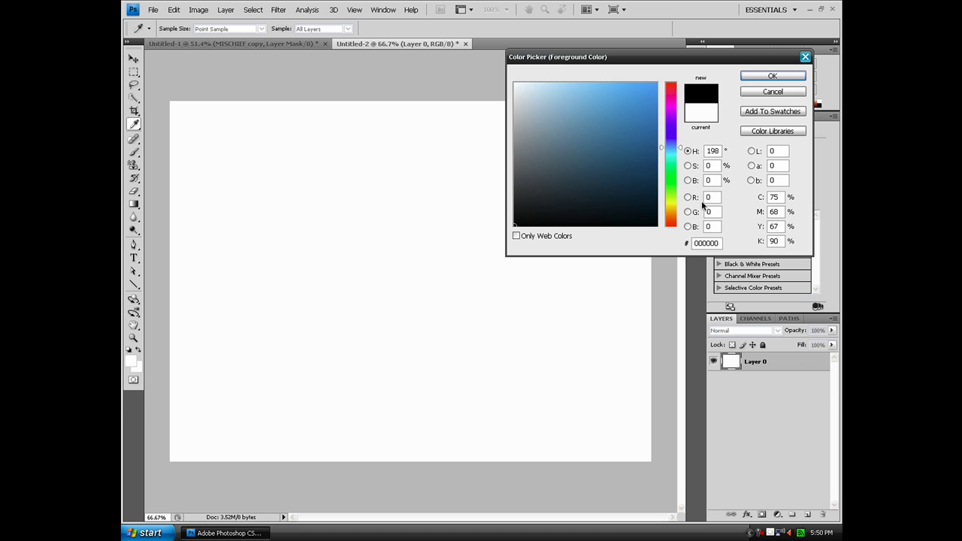
left_click(770, 76)
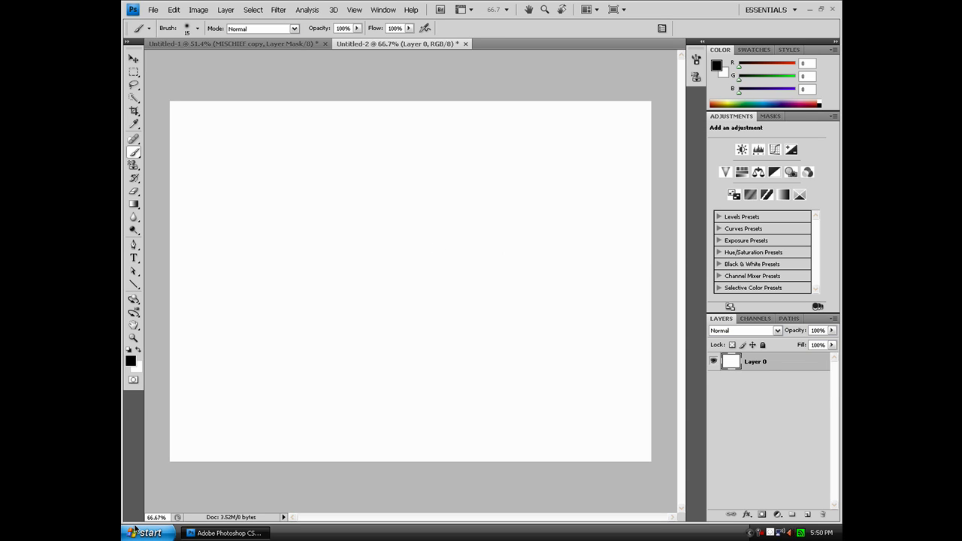
key("alt+BackSpace")
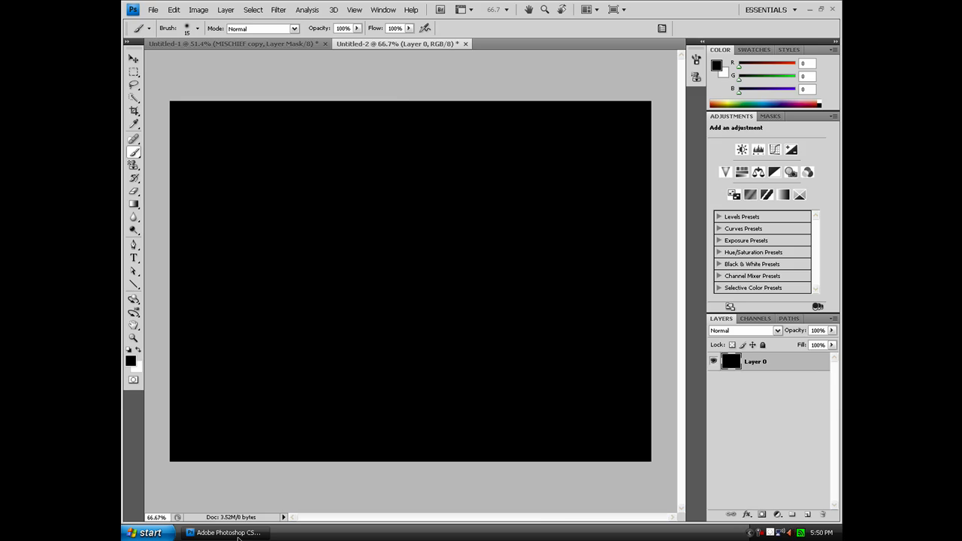
- Add a layer named BAR above Layer 0 and marquee-select a horizontal band across the canvas
left_click(237, 535)
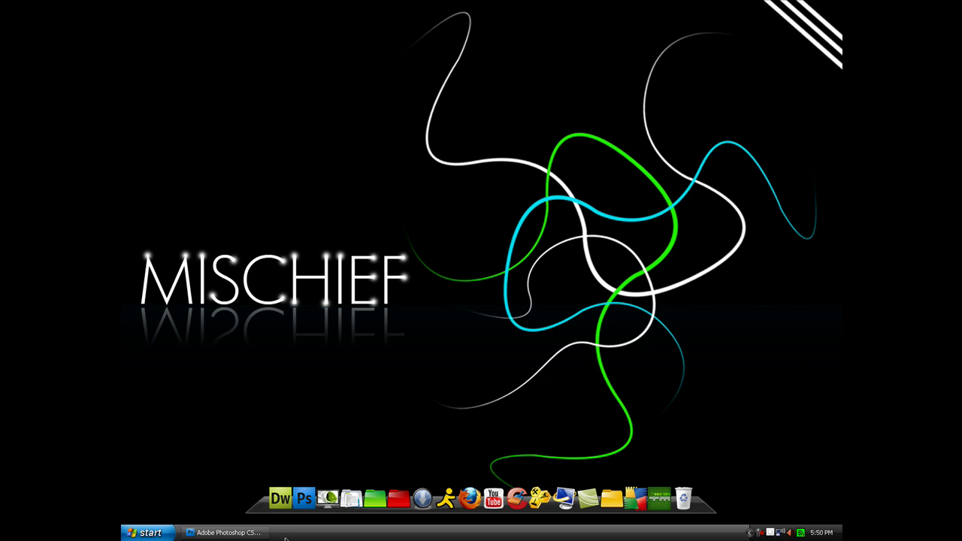
left_click(225, 532)
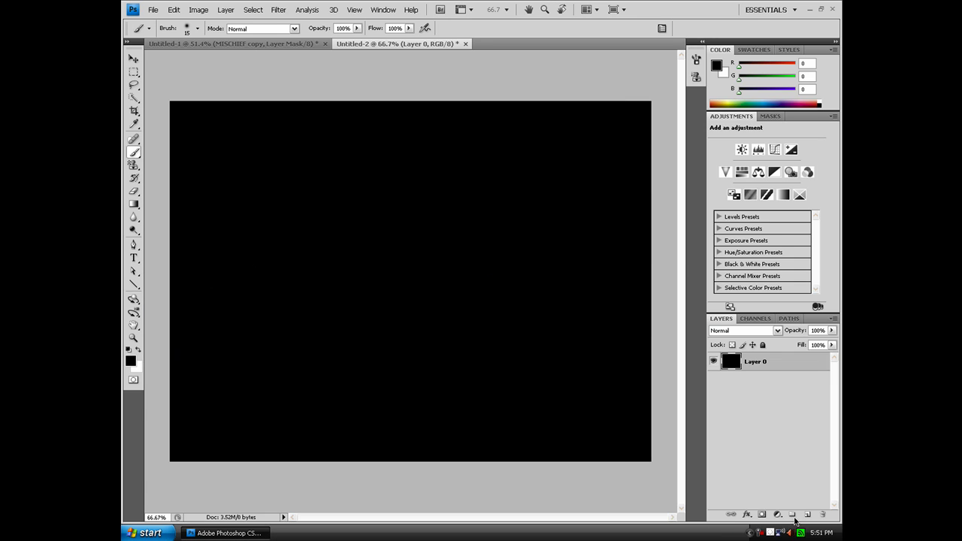
left_click(792, 516)
double_click(750, 363)
type("BAR")
key("Return")
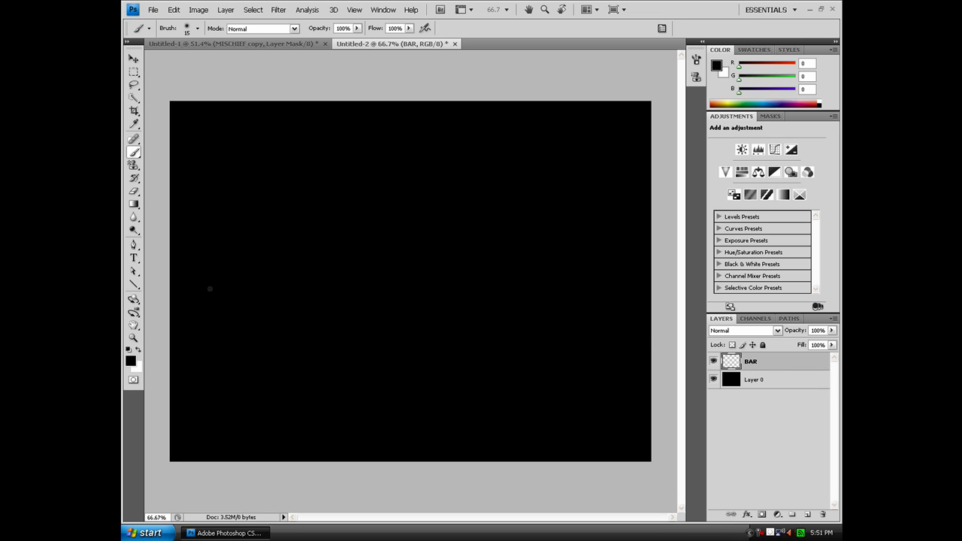
left_click(133, 72)
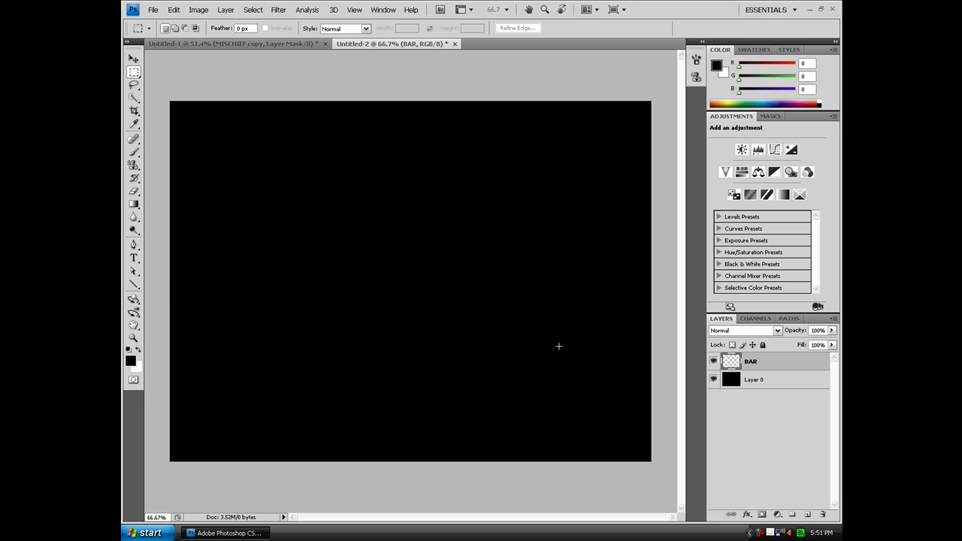
left_click_drag(653, 350, 657, 340)
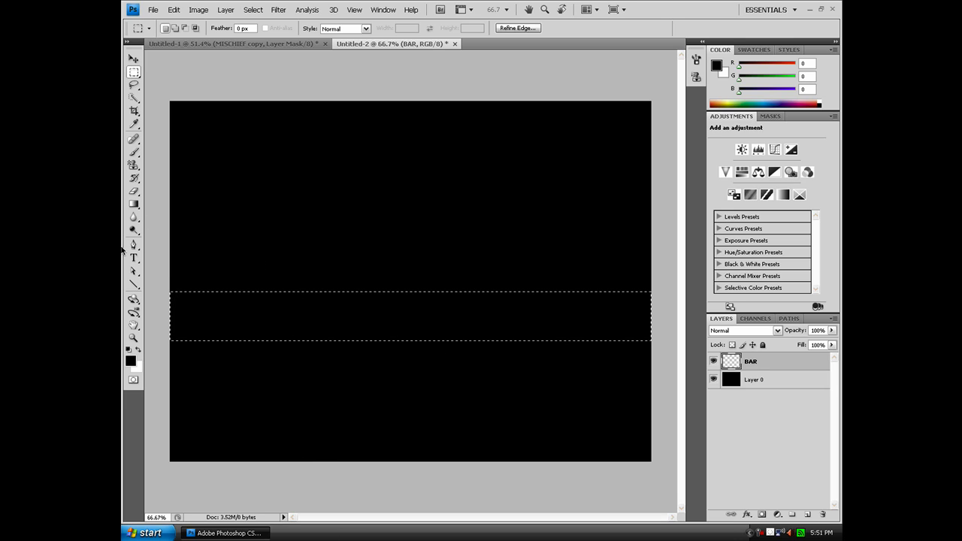
- Set the Gradient tool to a Foreground to Transparent blend with a blue (#0f75a0) left stop
left_click(133, 205)
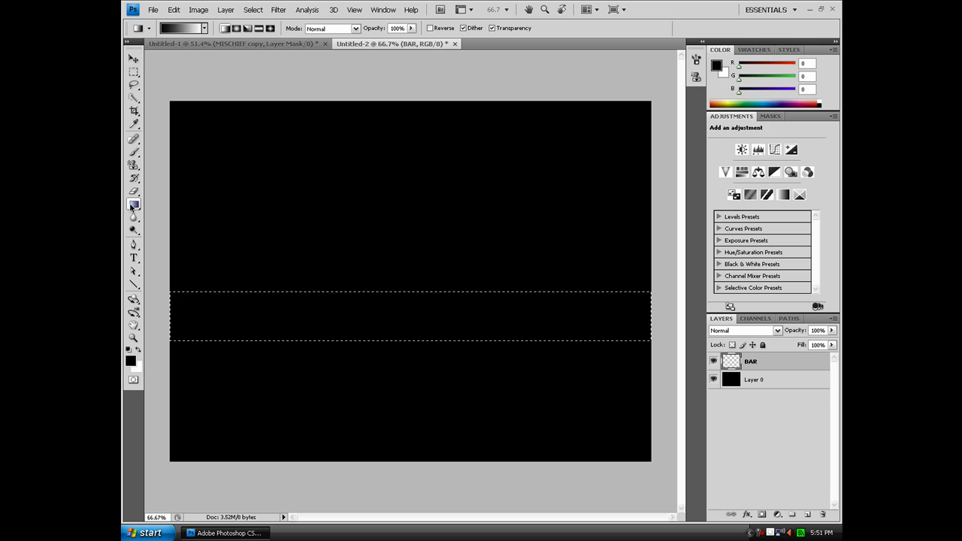
left_click(203, 27)
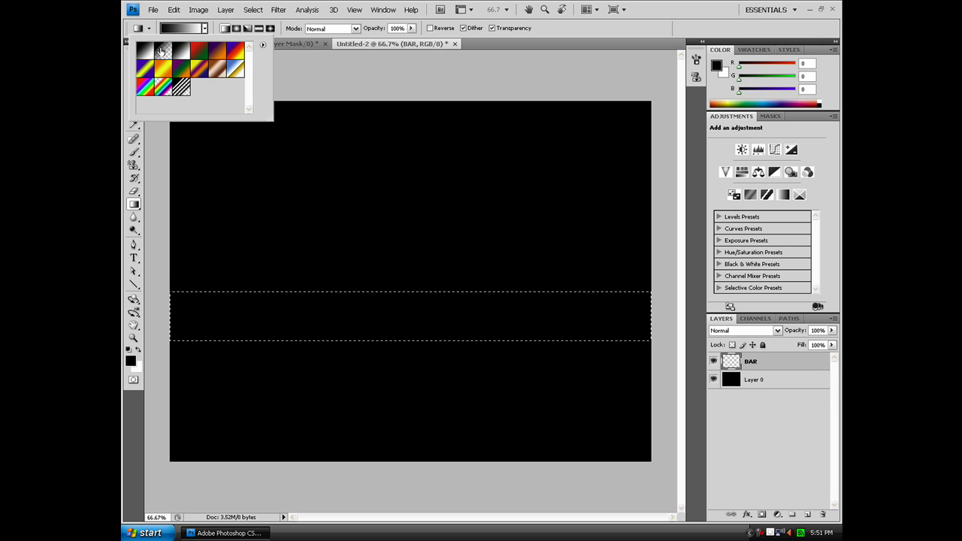
left_click(162, 51)
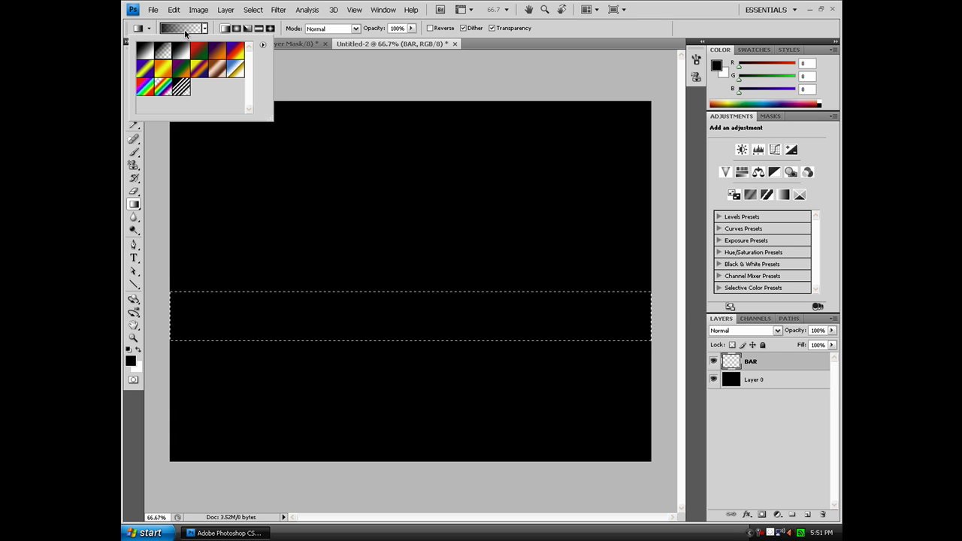
left_click(184, 29)
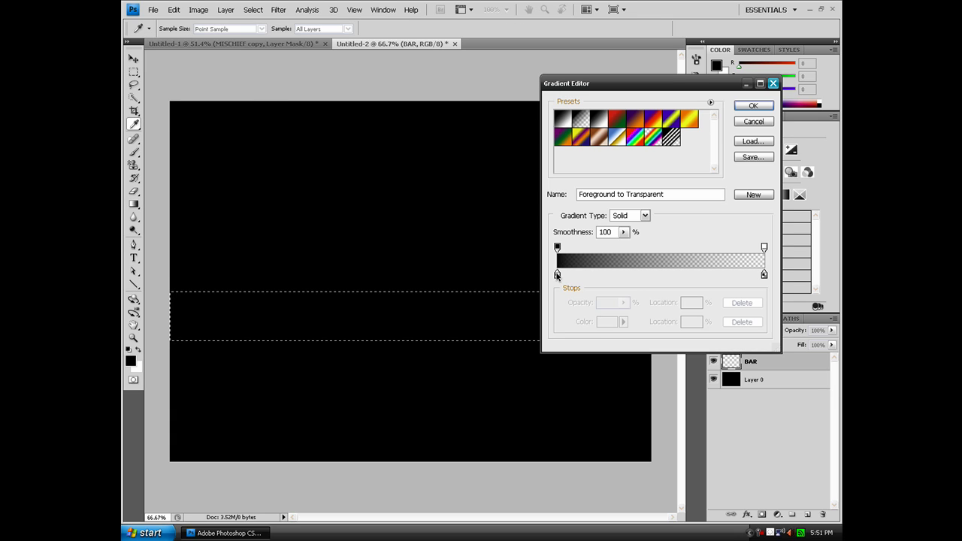
double_click(557, 273)
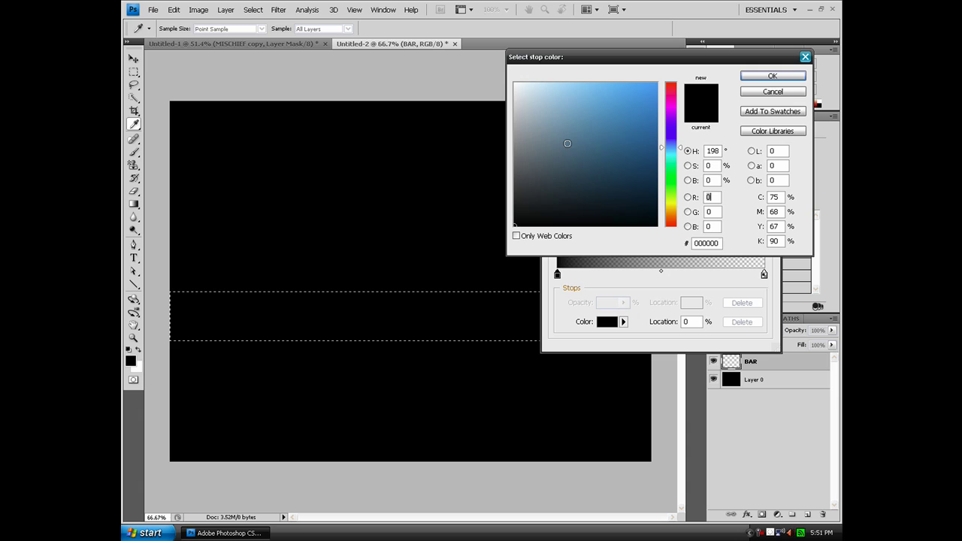
left_click(631, 129)
mouse_move(631, 129)
left_mouse_down()
mouse_move(633, 148)
mouse_move(643, 136)
left_mouse_up()
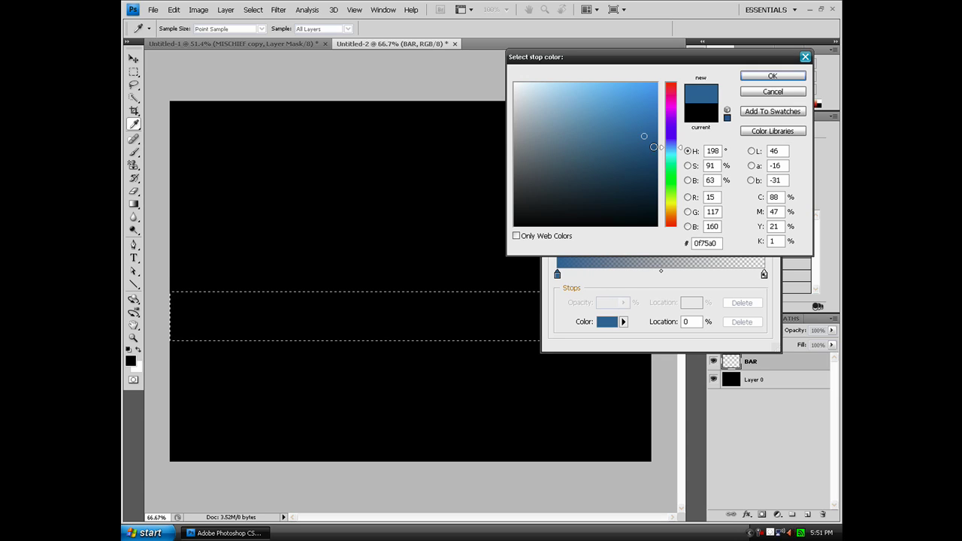
left_click(770, 75)
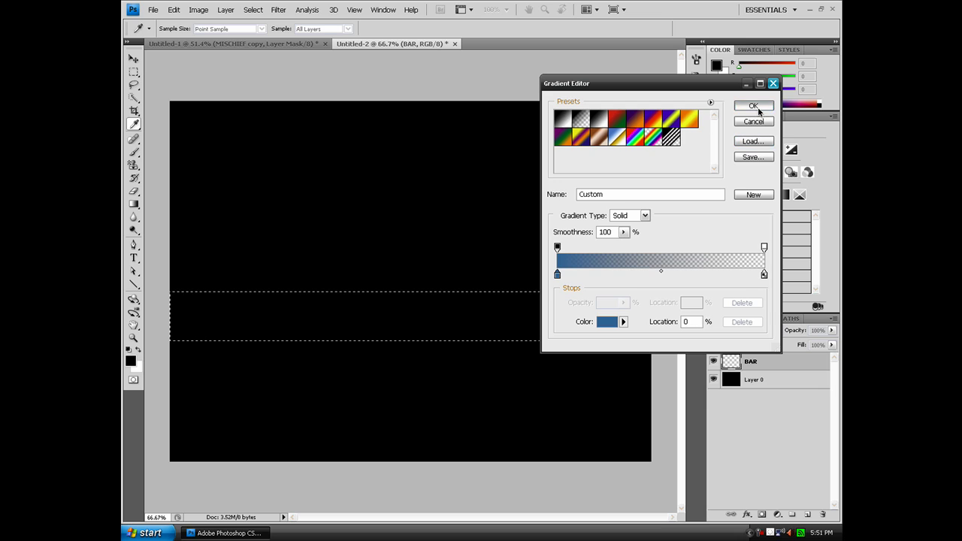
left_click(753, 105)
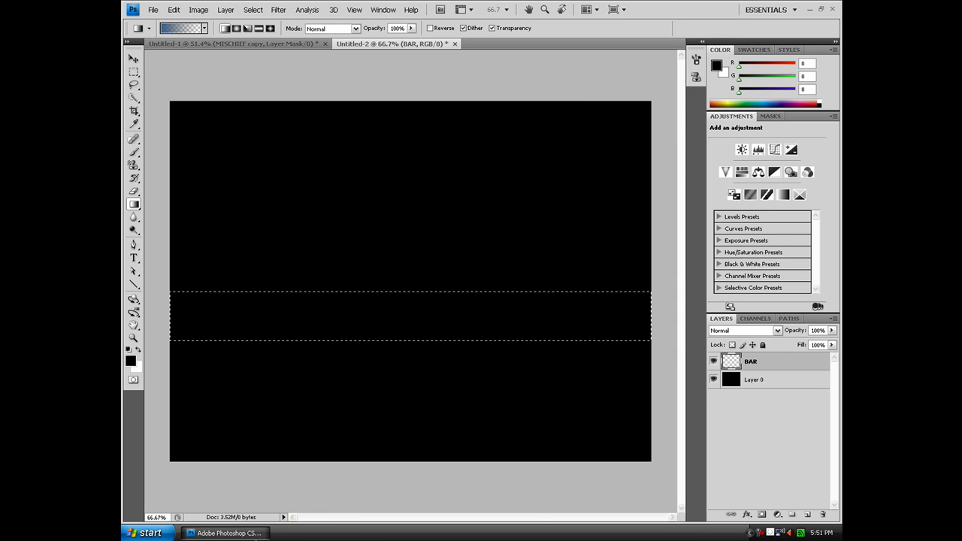
- Drag a fading blue gradient through the band, comparing with the reference wallpaper on the desktop
key("super+d")
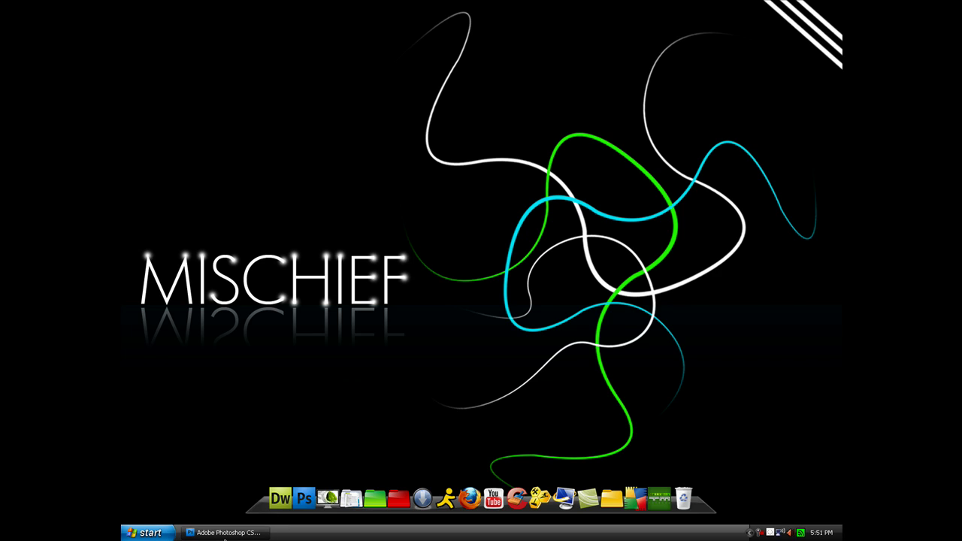
left_click(225, 535)
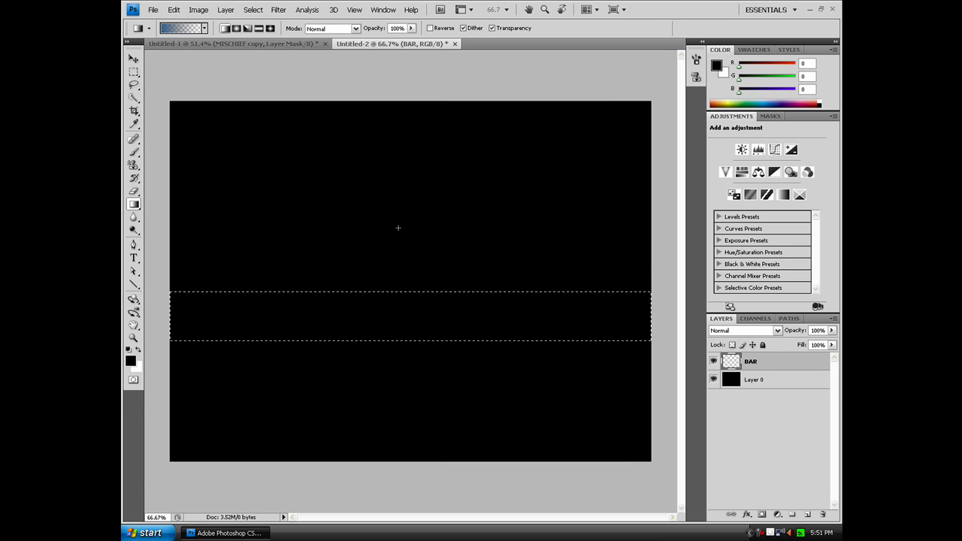
left_click_drag(398, 227, 398, 341)
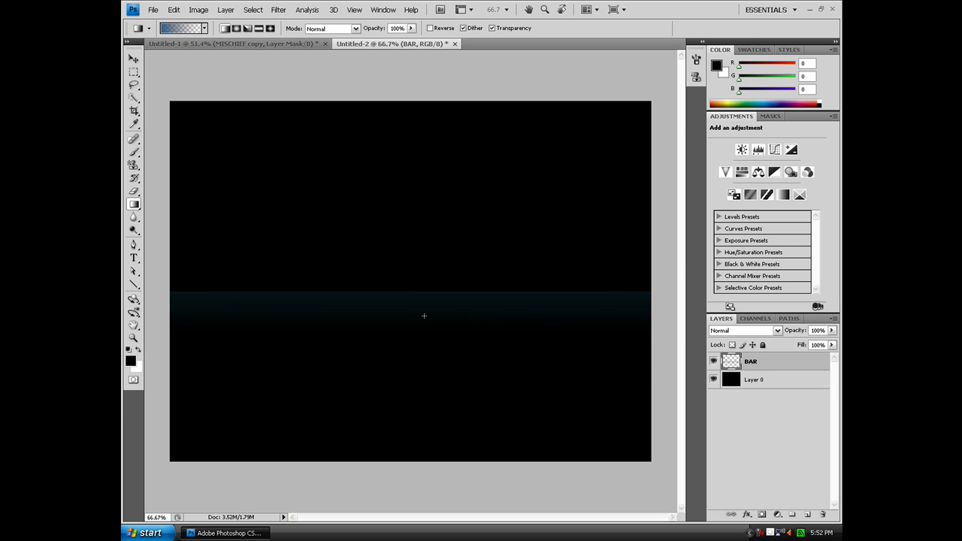
left_click(225, 533)
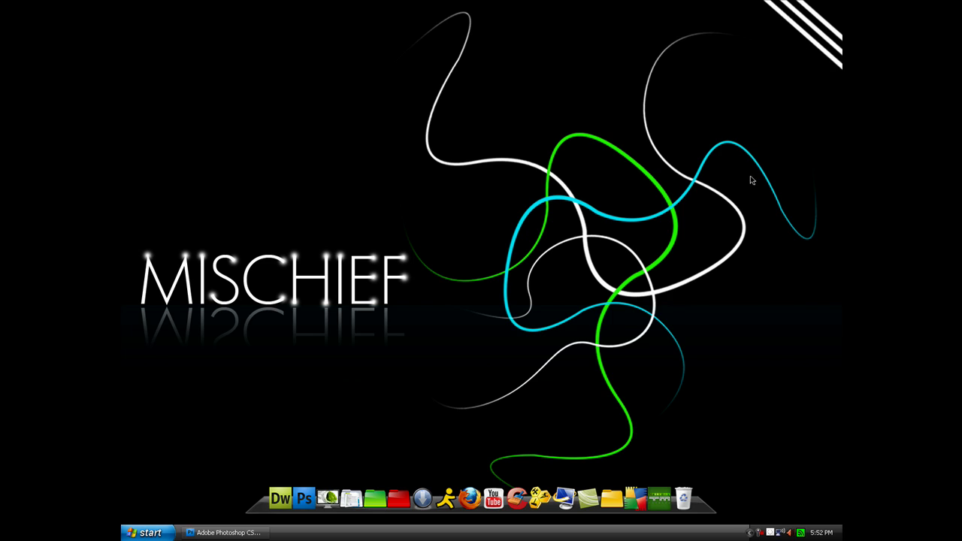
- Draw a horizontal line above the blue bar with the Line tool and make its fill white
left_click(255, 533)
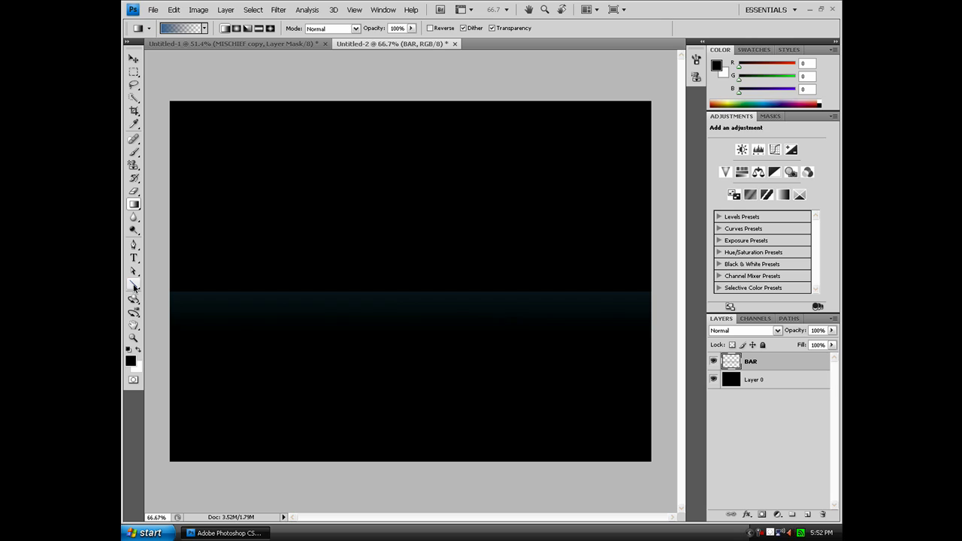
left_click(134, 285)
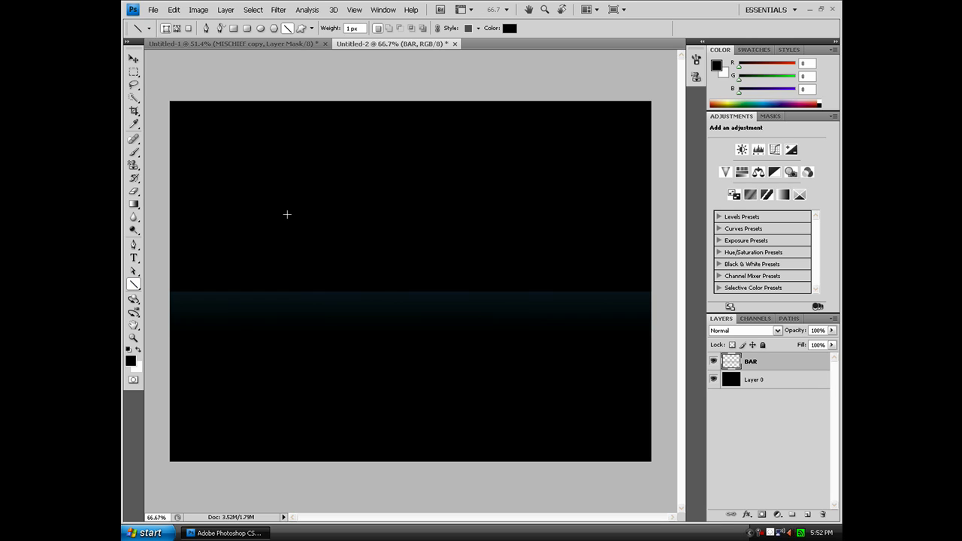
left_click_drag(287, 215, 463, 213)
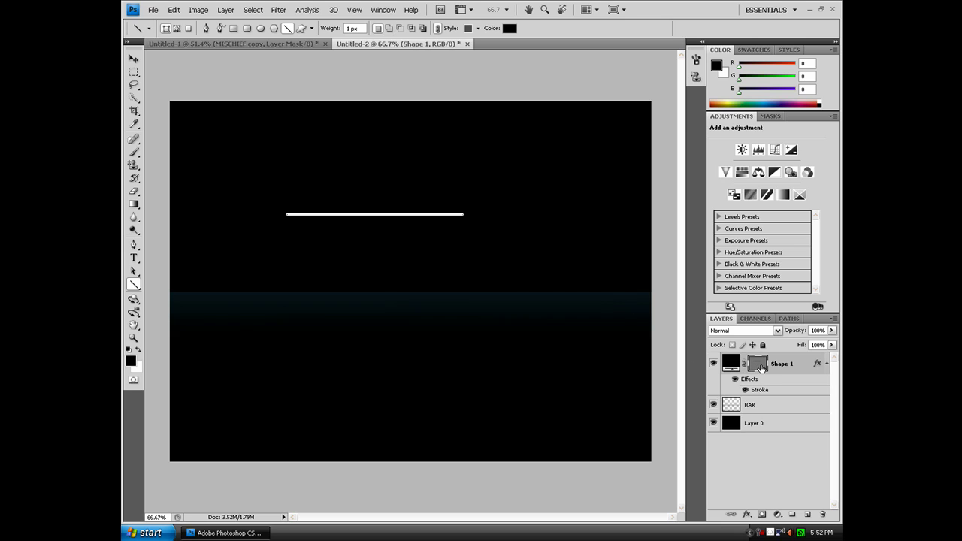
double_click(730, 364)
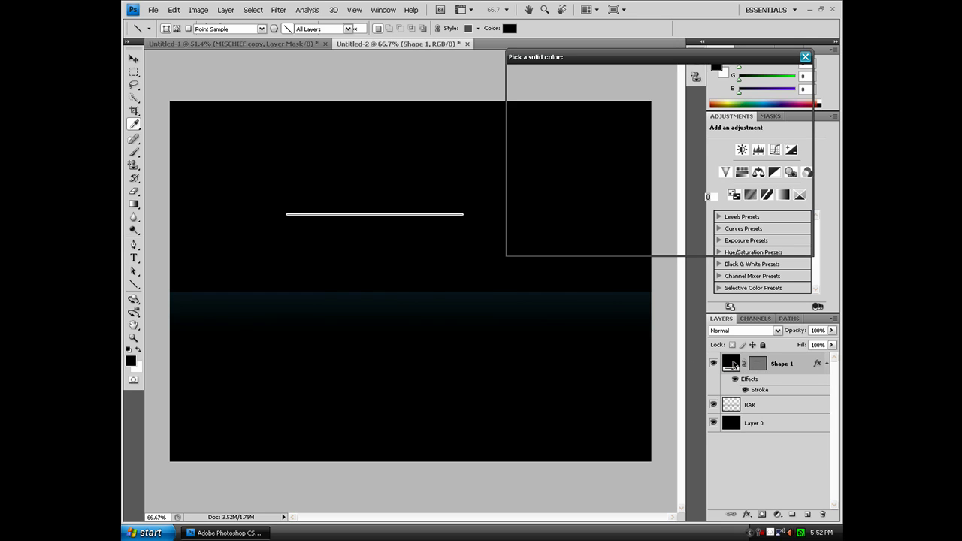
left_click_drag(577, 211, 515, 83)
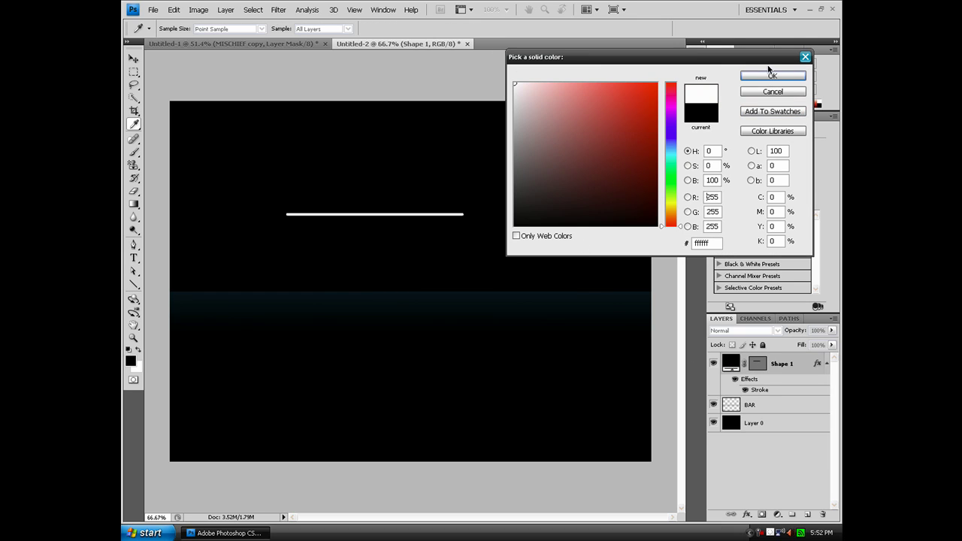
left_click(766, 76)
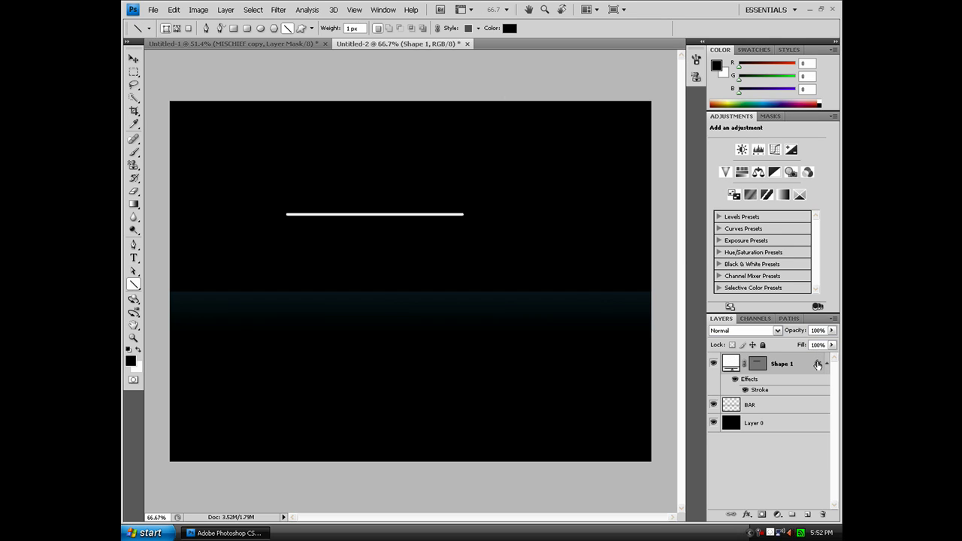
- Give the line shape a 3 px Stroke layer style
double_click(818, 364)
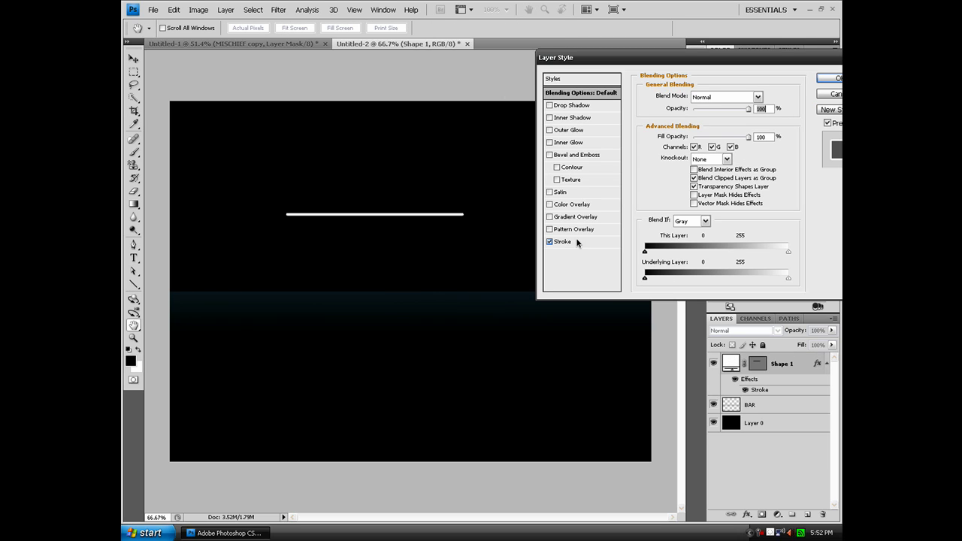
left_click(557, 242)
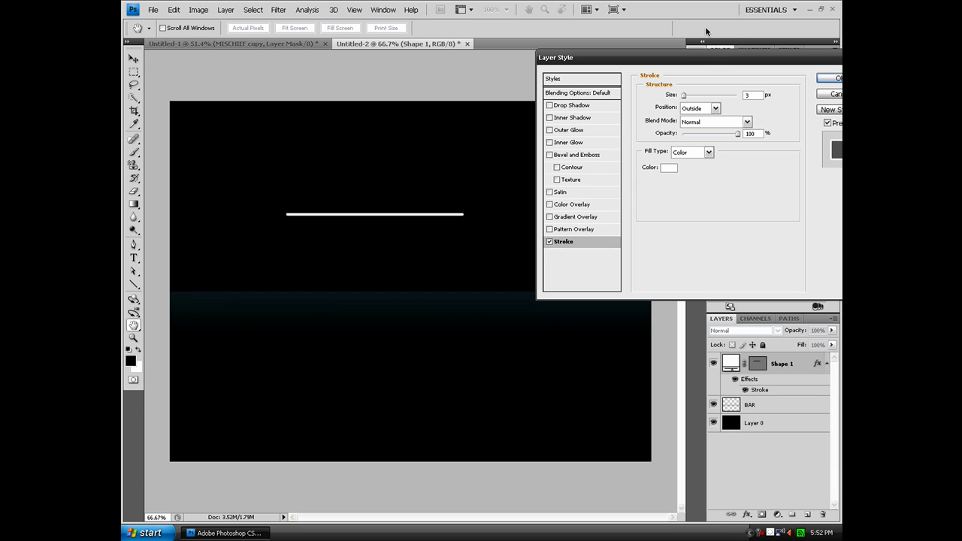
left_click(834, 79)
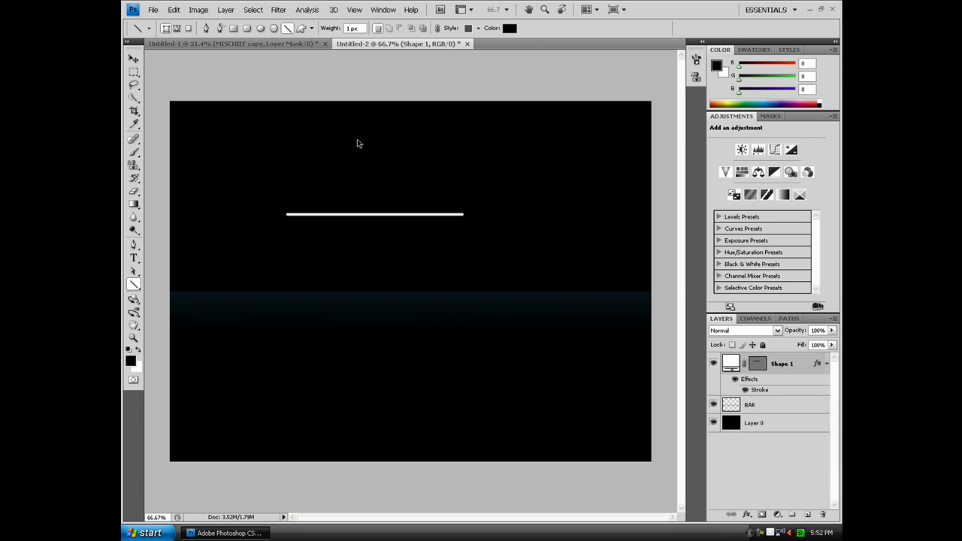
left_click(827, 364)
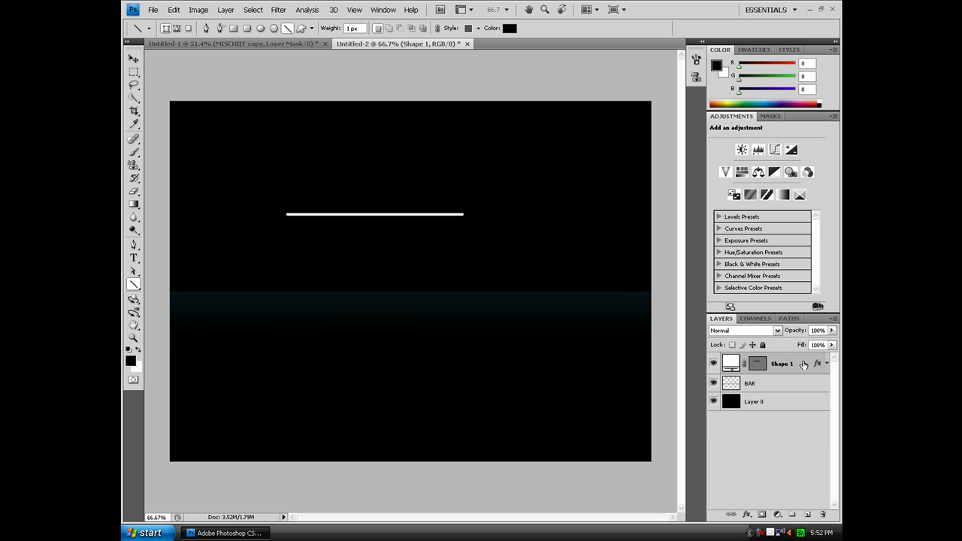
- Duplicate the line twice with Ctrl+J, nudging each copy down into evenly spaced parallel lines
key("ctrl+j")
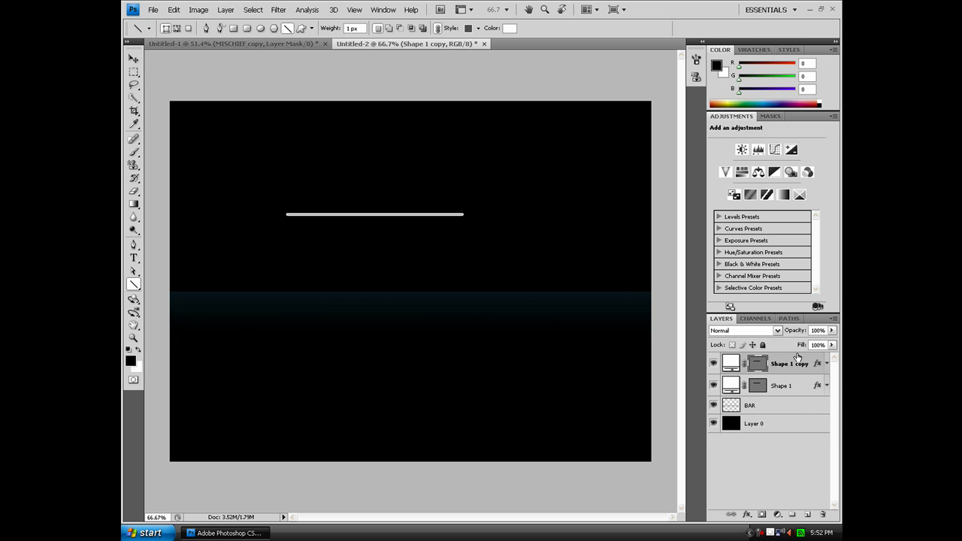
left_click(133, 58)
key("Down")
key("Down")
key("Down")
key("Down")
key("Down")
key("Down")
key("Down")
key("Down")
key("Down")
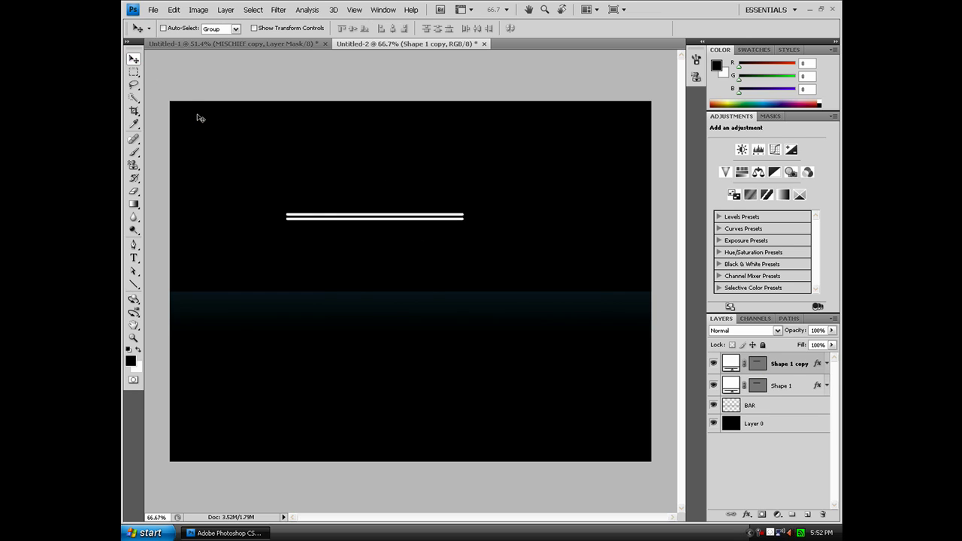
key("Down")
key("Down")
key("Down")
key("Down")
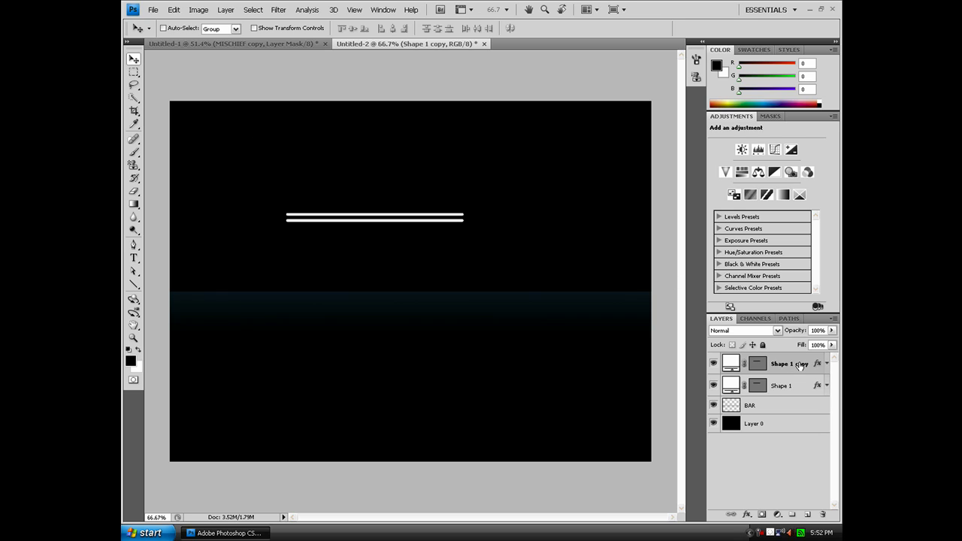
key("ctrl+j")
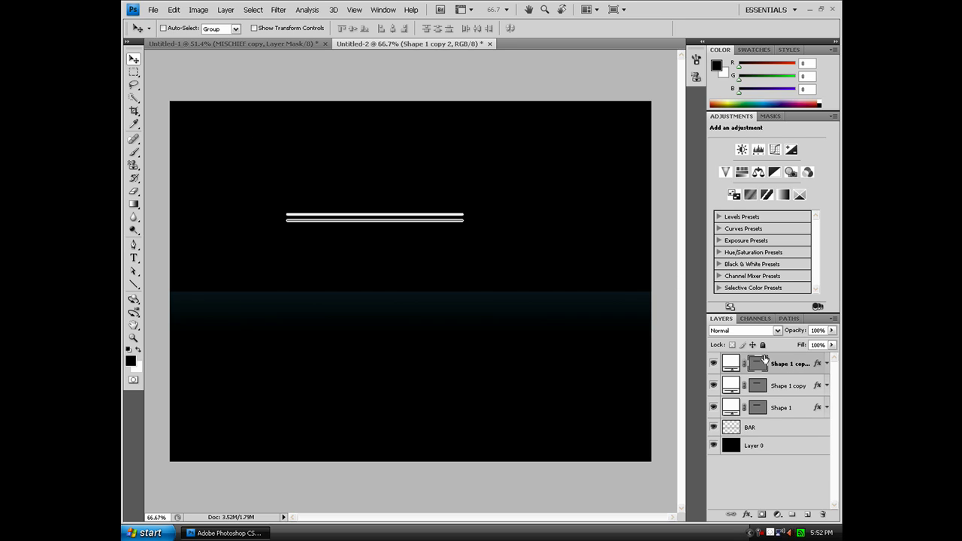
key("Down")
key("Down")
key("Down")
key("Down")
key("Down")
key("Down")
key("Down")
key("Down")
key("Down")
key("Down")
key("Down")
key("Down")
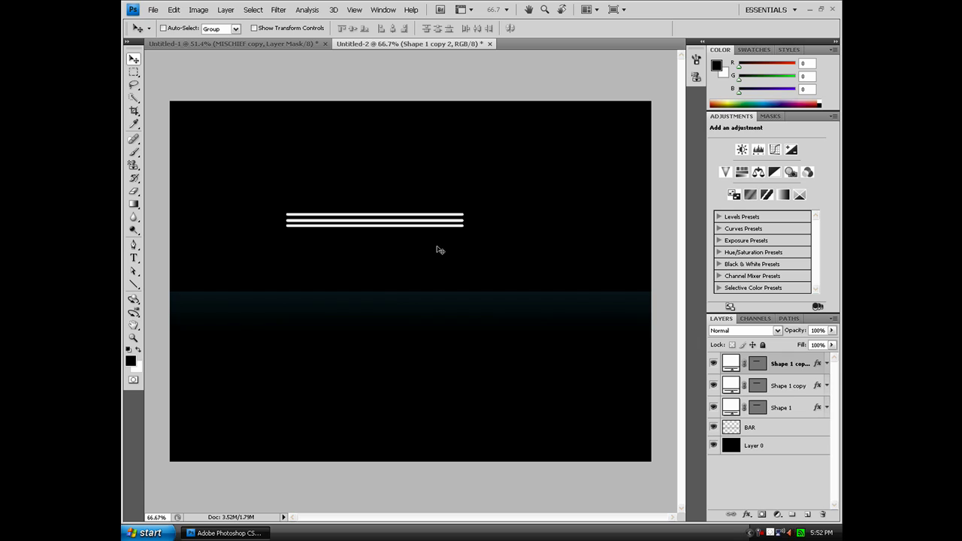
key("Up")
key("Up")
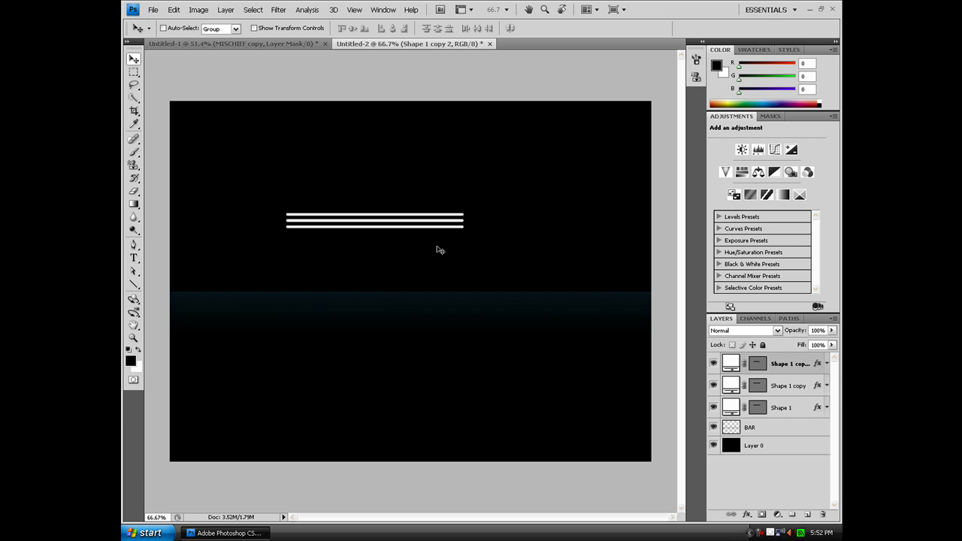
key("Down")
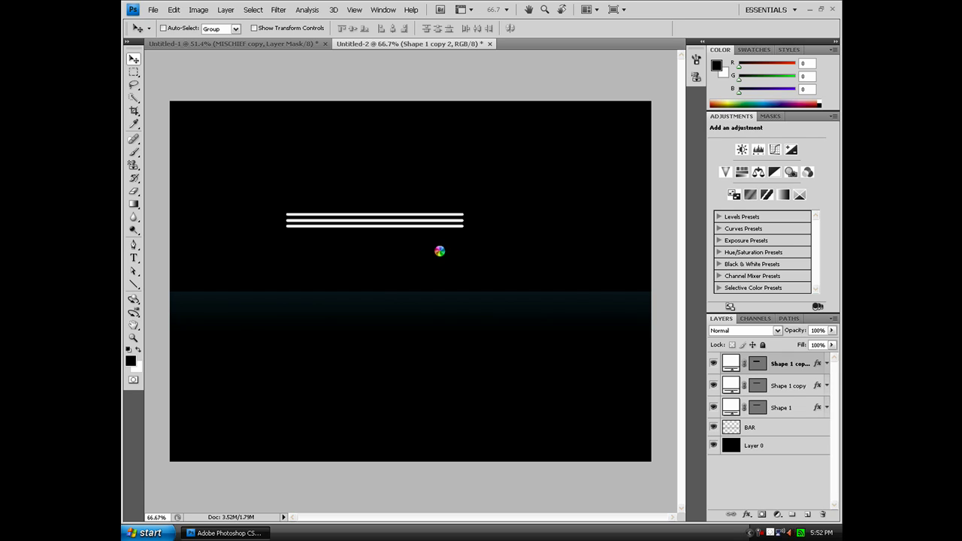
key("Up")
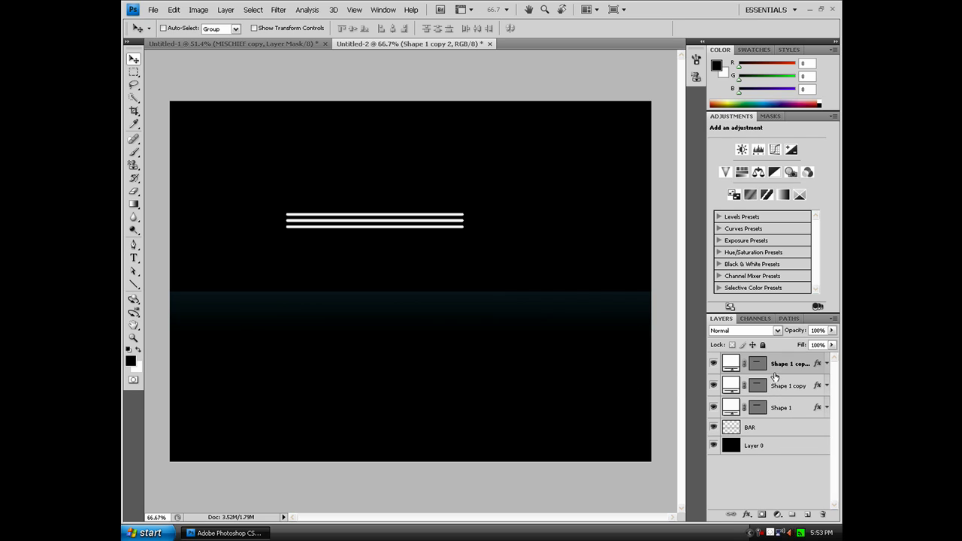
- Merge the three line shape layers into Shape 1 copy 2 and verify it by toggling visibility
left_click(804, 413, "shift")
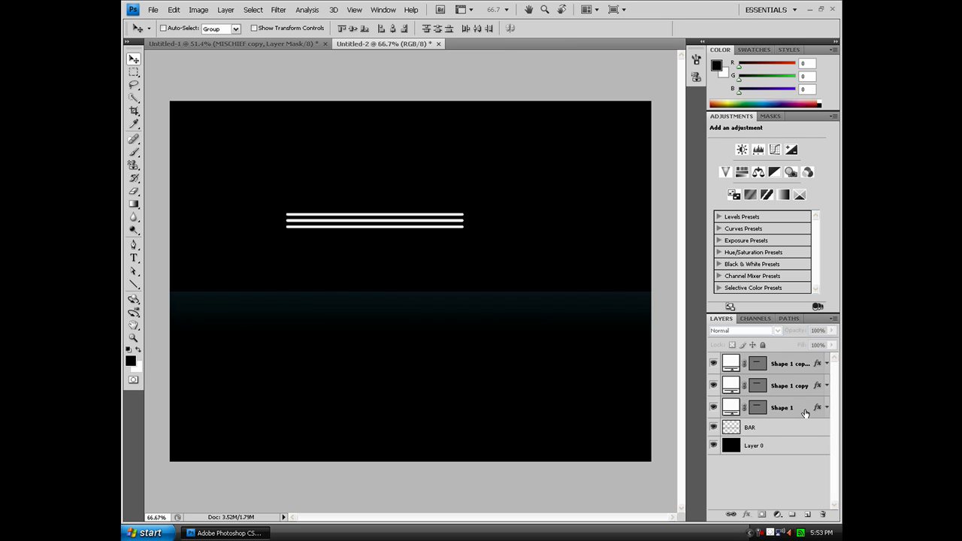
right_click(805, 408)
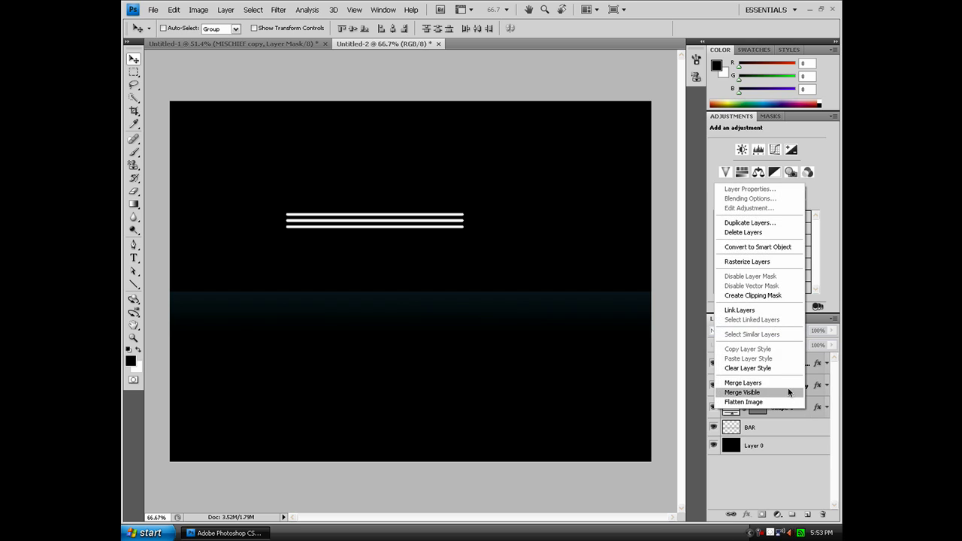
left_click(782, 382)
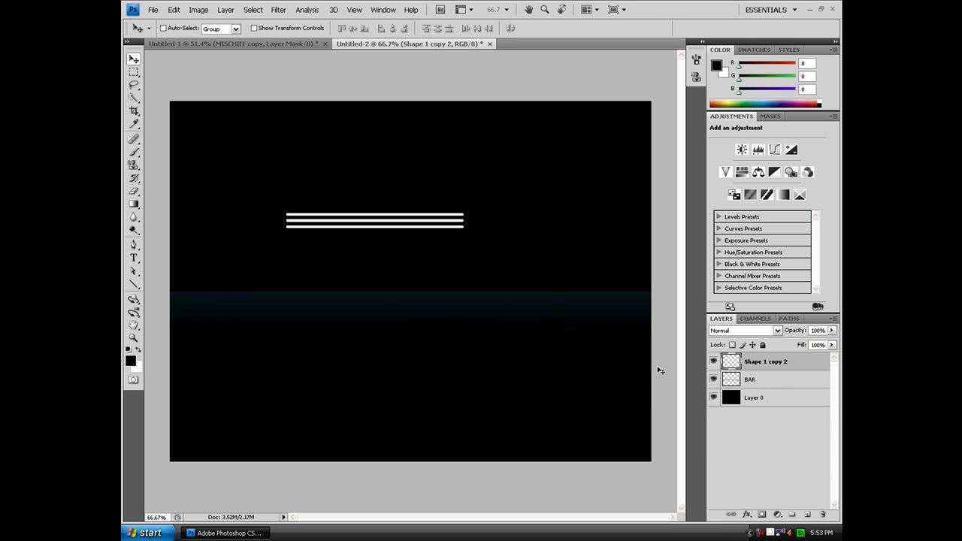
left_click(712, 363)
left_click(713, 361)
left_click(712, 361)
- Free-transform the merged lines to a 45° diagonal and drag them into the top-right corner
key("ctrl+t")
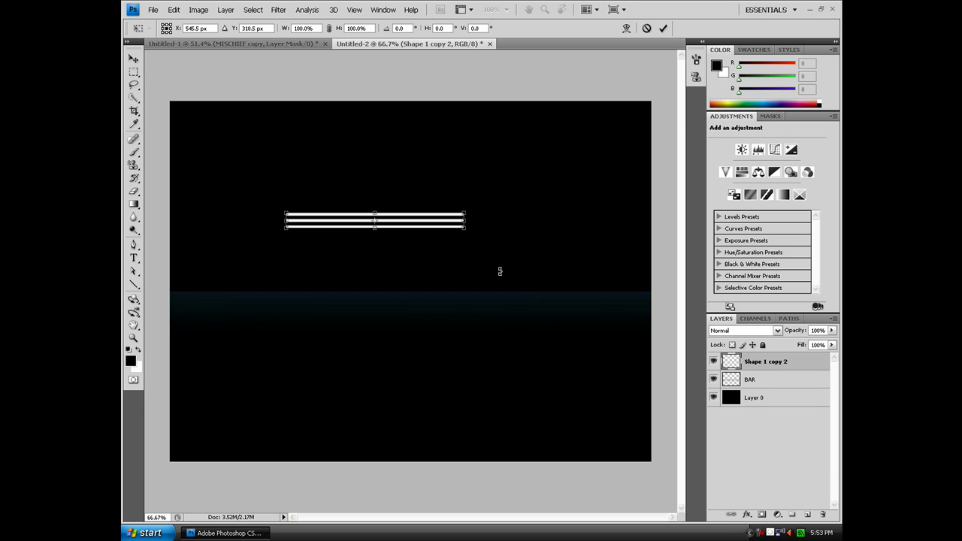
left_click_drag(500, 271, 443, 305)
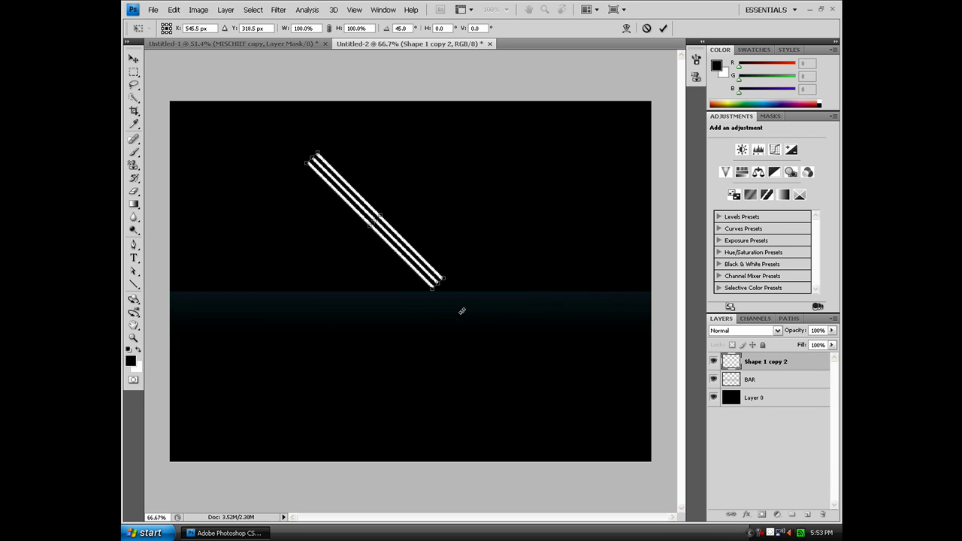
key("Return")
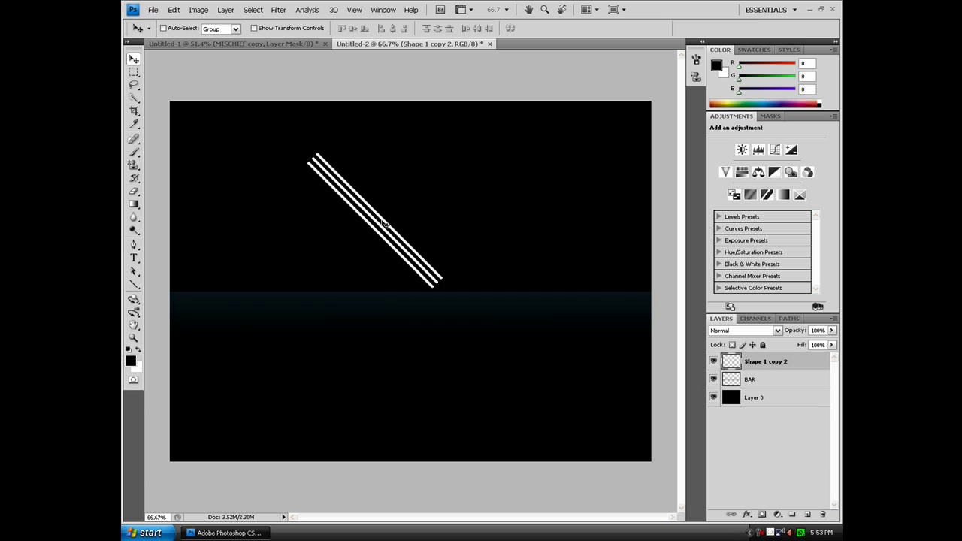
left_click_drag(383, 224, 646, 144)
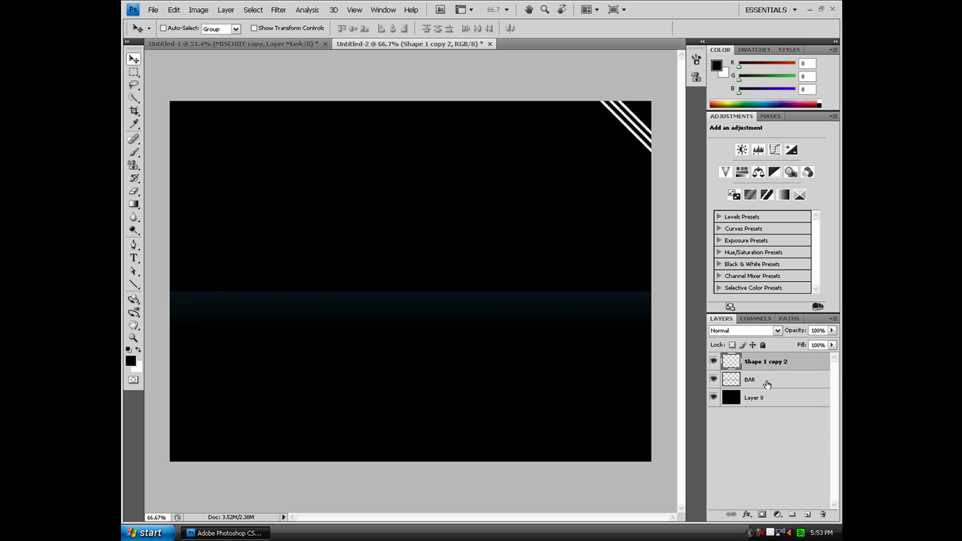
- Add an empty Layer 1 above the diagonal lines and pick the Pen tool
left_click(809, 514)
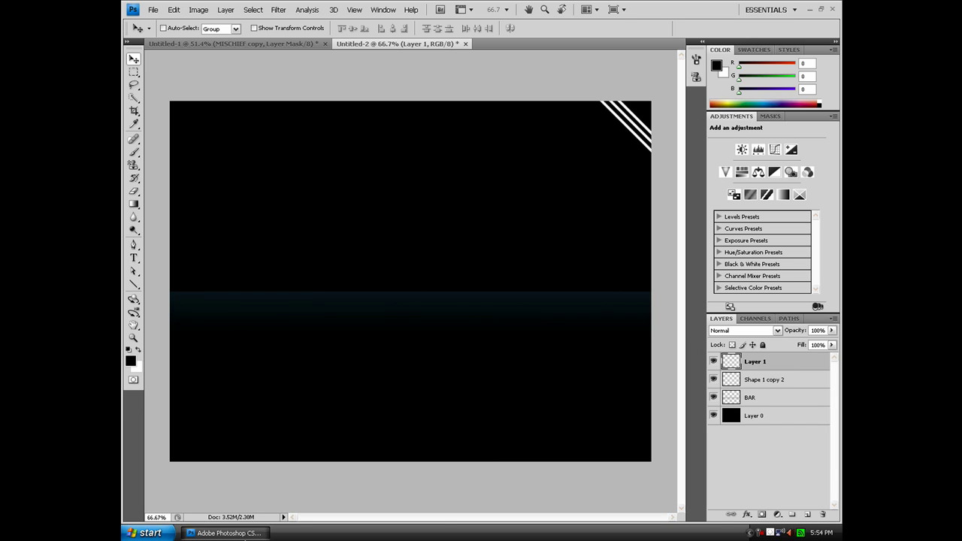
left_click(245, 539)
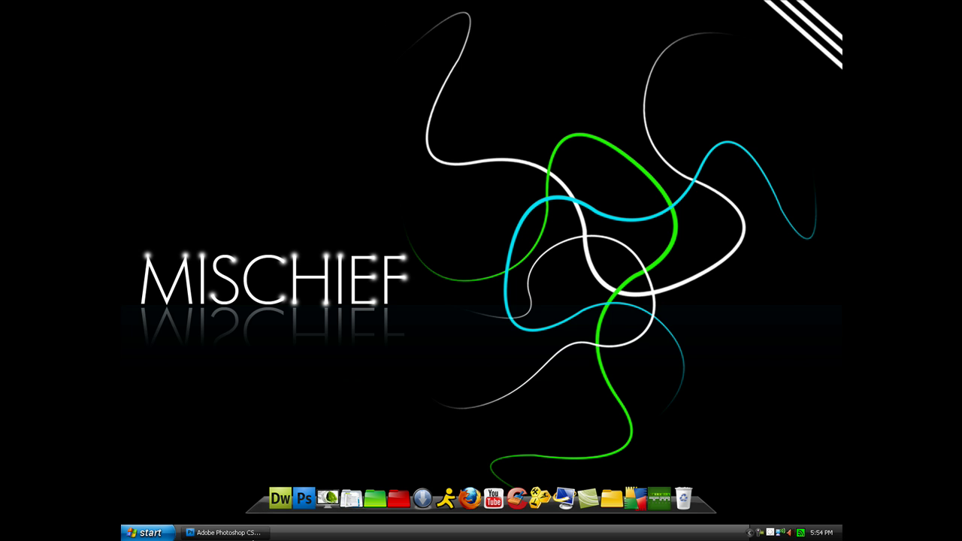
left_click(248, 536)
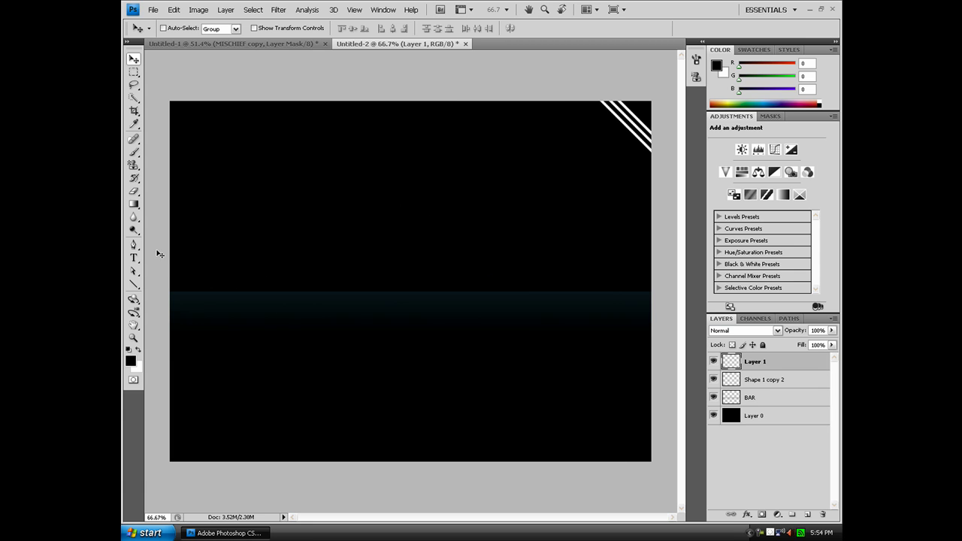
left_click(135, 245)
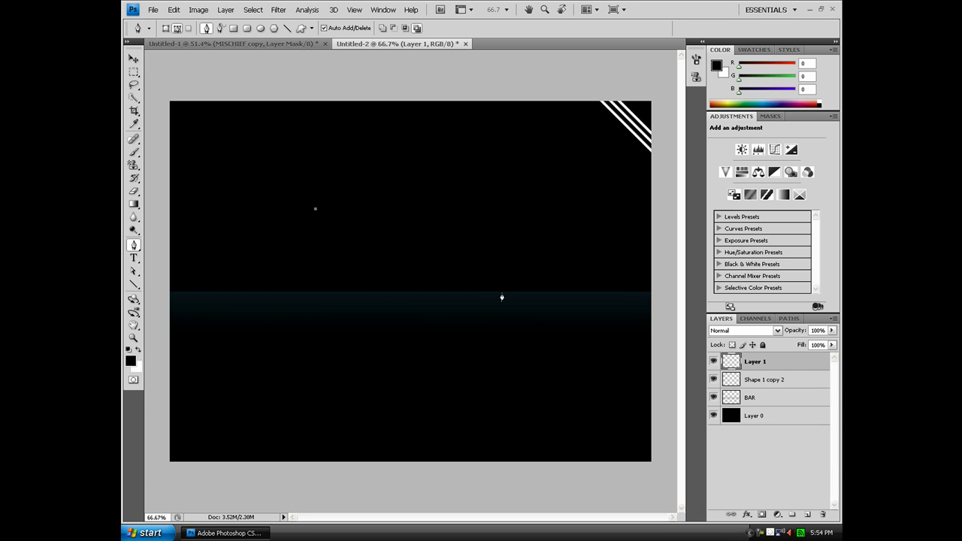
- Sketch a trial curved path, then delete it to start over
left_click_drag(468, 220, 538, 309)
left_click(466, 379)
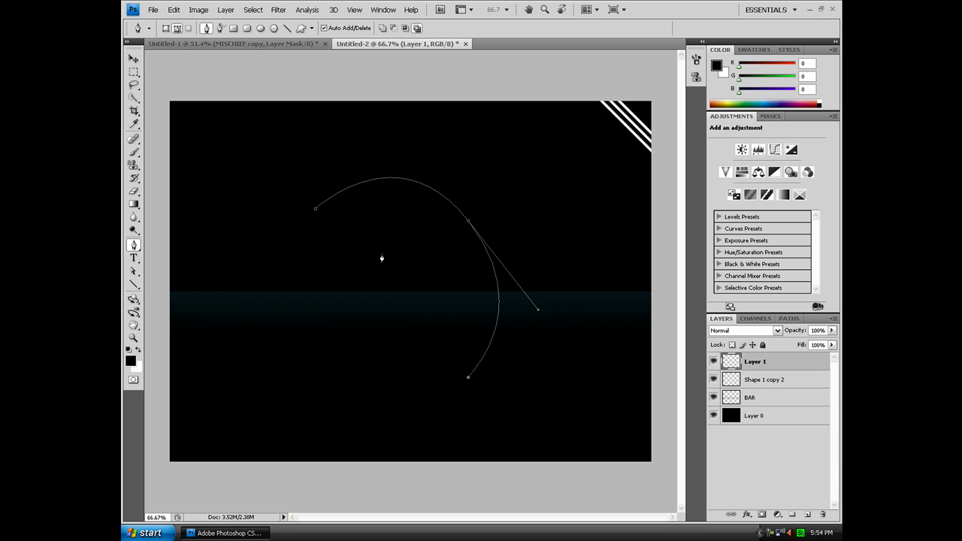
left_click_drag(374, 267, 453, 45)
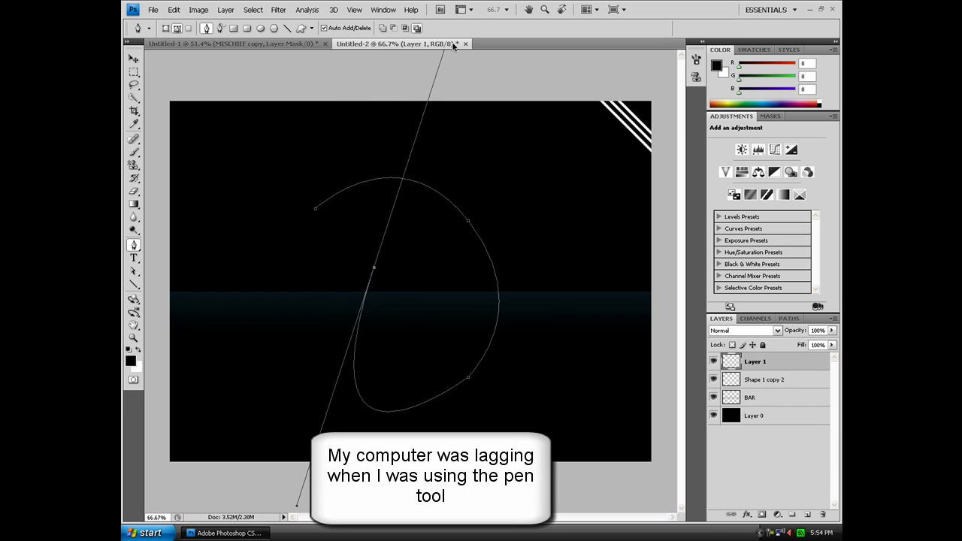
left_click(555, 367)
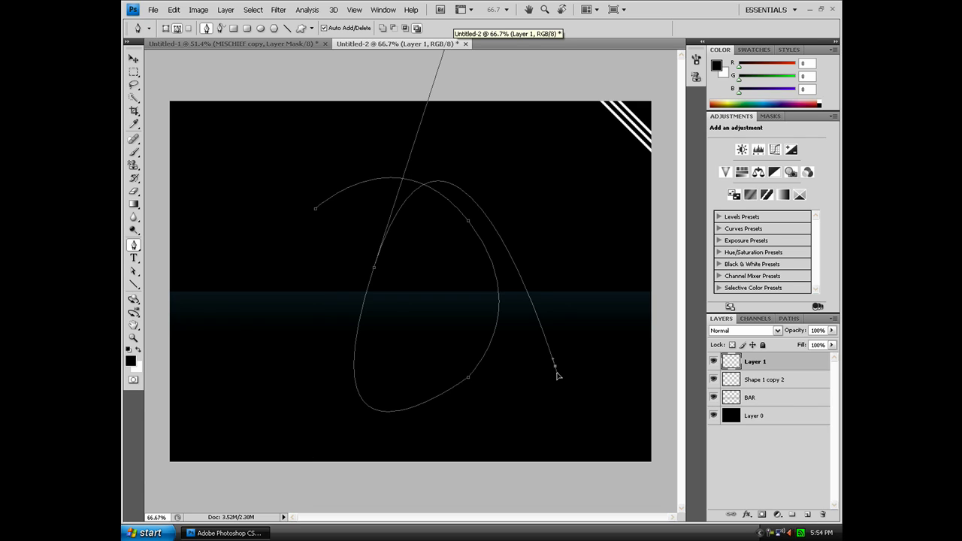
key("BackSpace")
key("BackSpace")
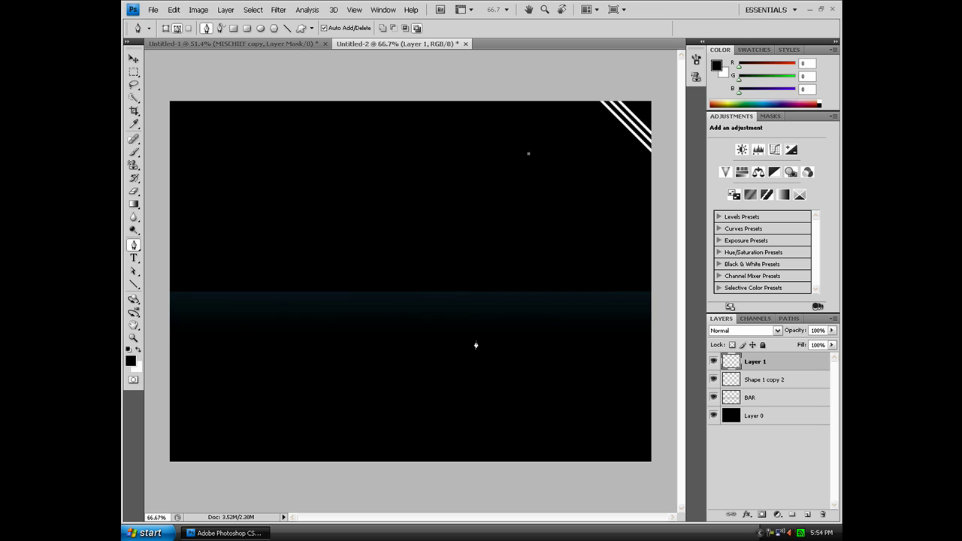
- Redraw the S curve from upper right, down across the blue bar, into a lower-left loop
left_click_drag(427, 289, 543, 392)
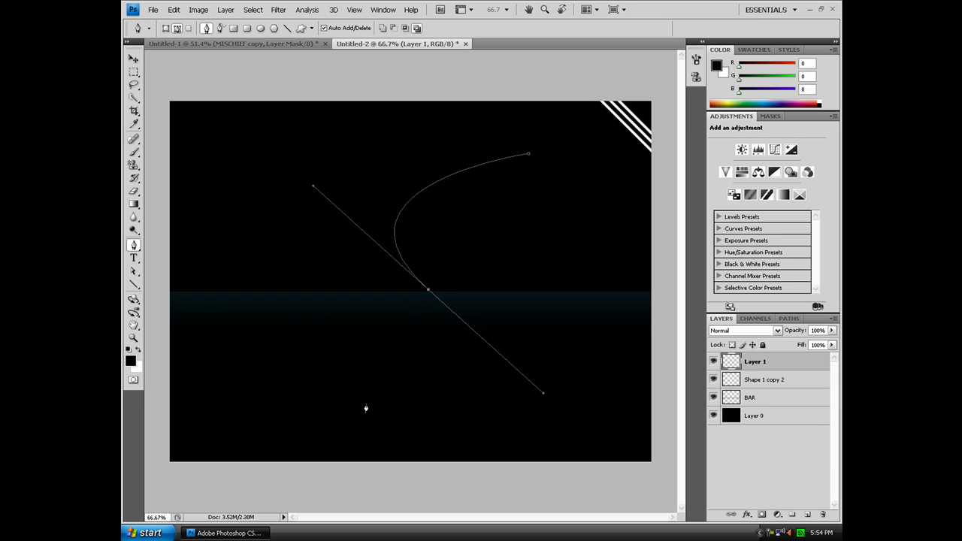
left_click_drag(364, 406, 352, 408)
left_click_drag(399, 321, 615, 226)
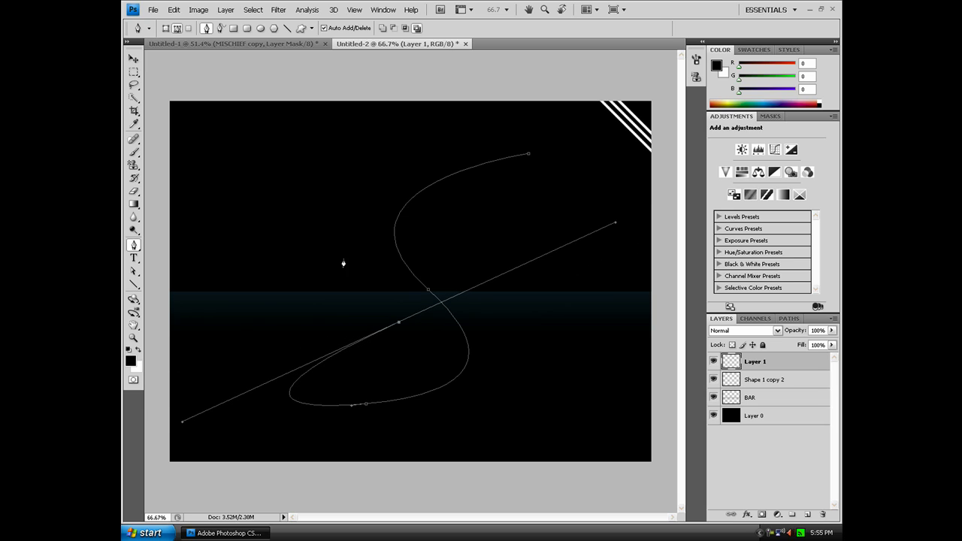
left_click(133, 245)
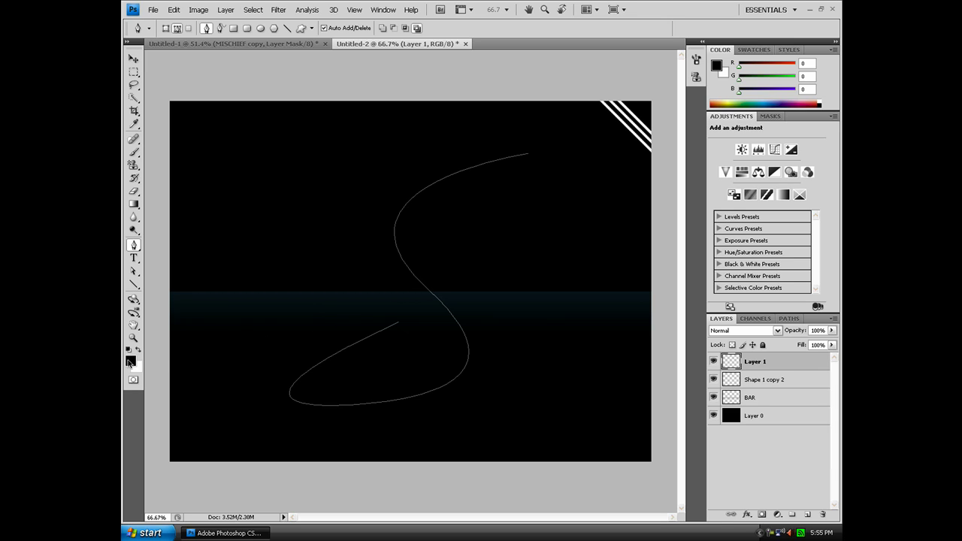
- Set the foreground colour to white (ffffff)
left_click(130, 362)
type("ffffff")
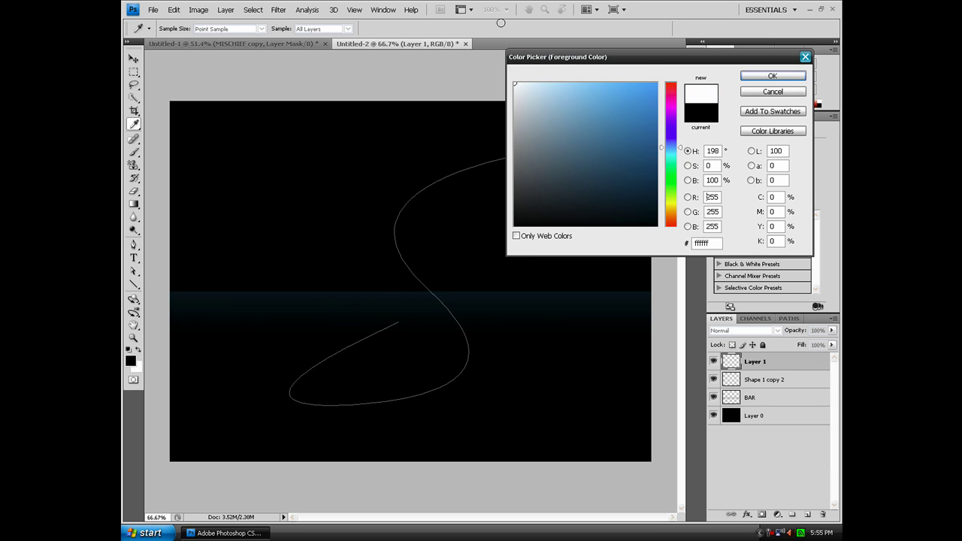
left_click(772, 77)
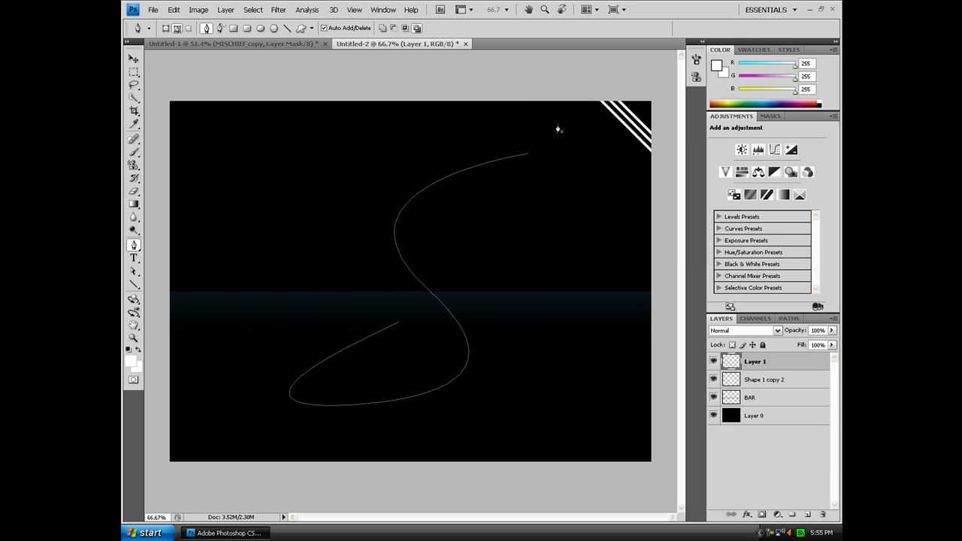
- Stroke the S-shaped path with the white brush using Simulate Pressure, then hide the path
right_click(408, 273)
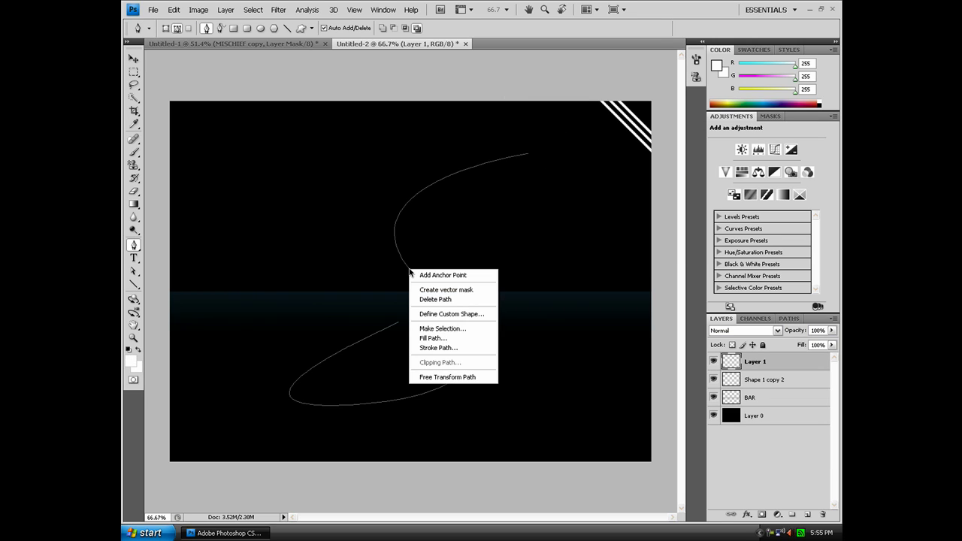
left_click(436, 348)
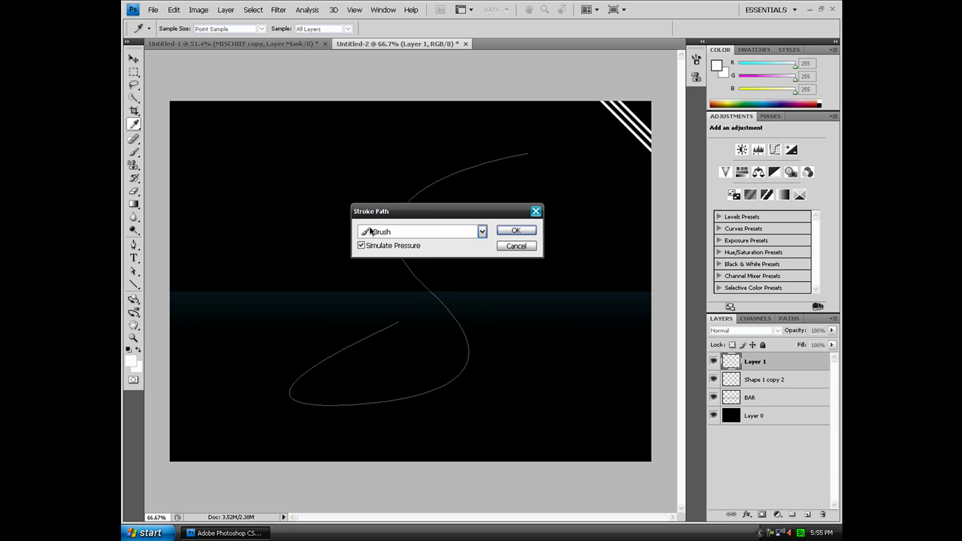
left_click(410, 238)
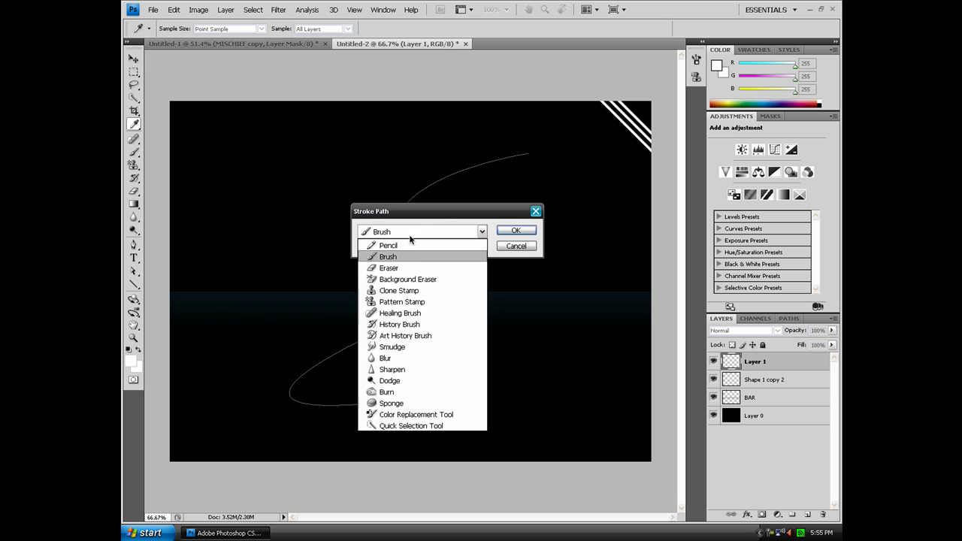
left_click(402, 251)
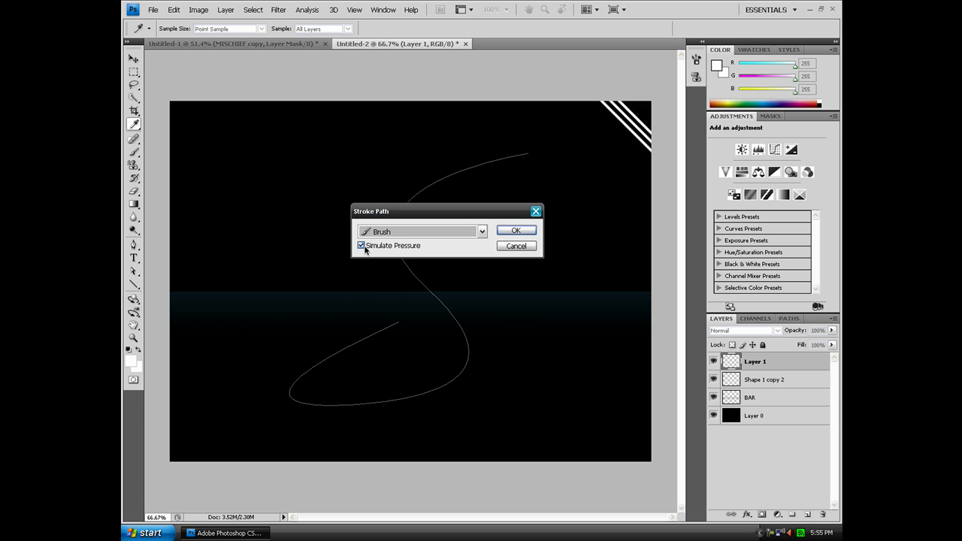
left_click(517, 230)
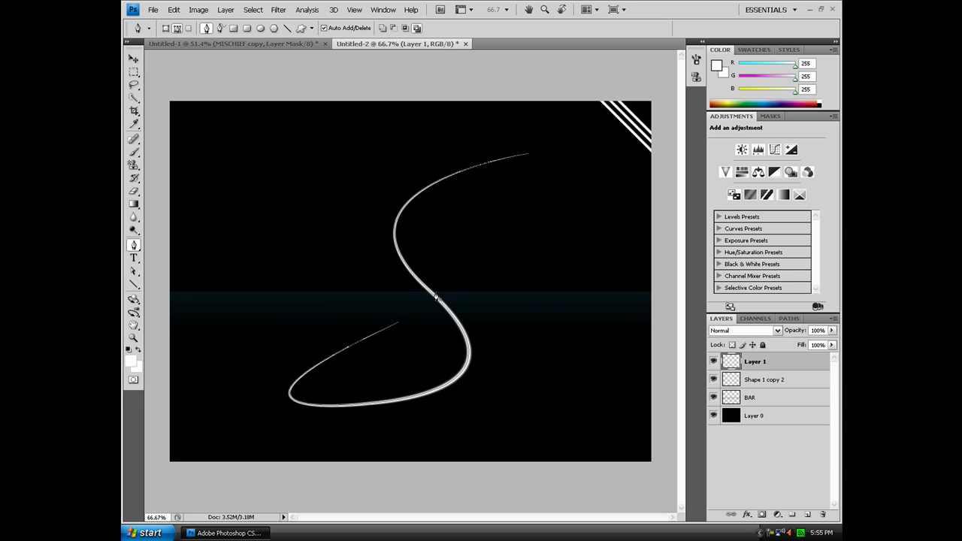
key("Return")
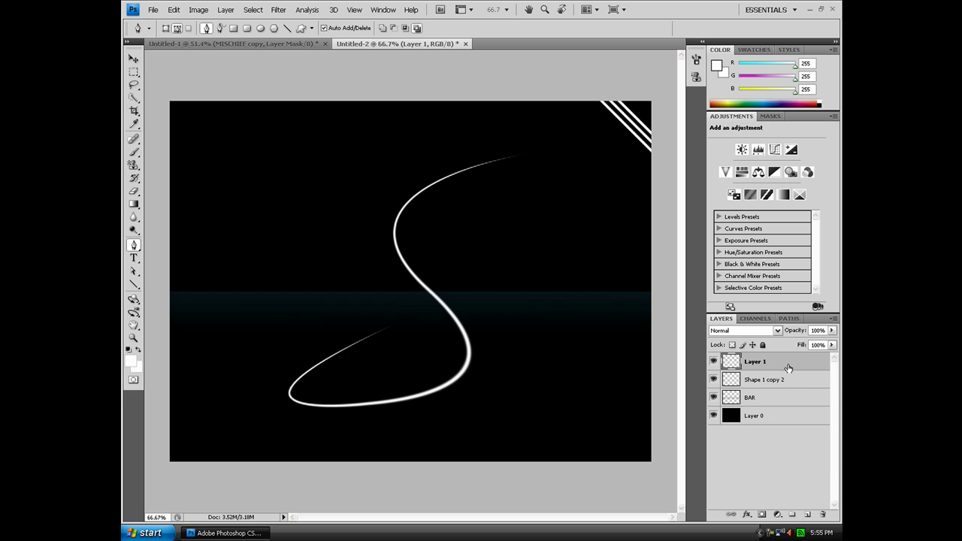
- Rename Layer 1 to 'abstract', duplicate it, and shift the copy up and left
double_click(755, 363)
key("Return")
key("ctrl+j")
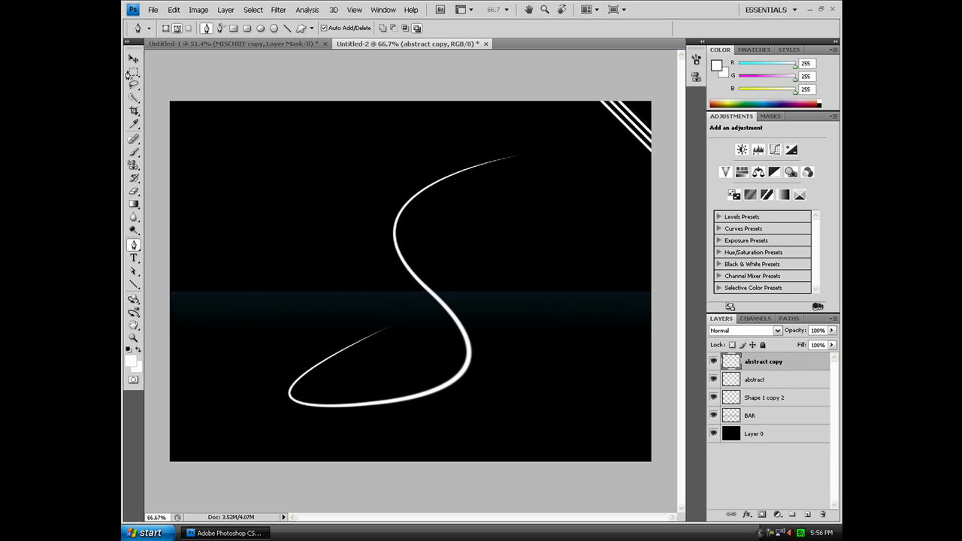
left_click(133, 59)
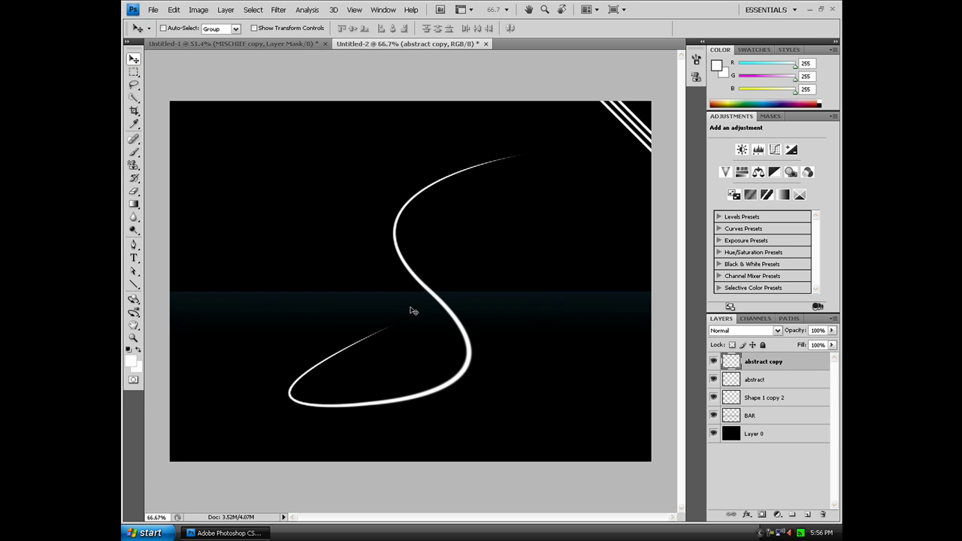
left_click_drag(412, 310, 378, 278)
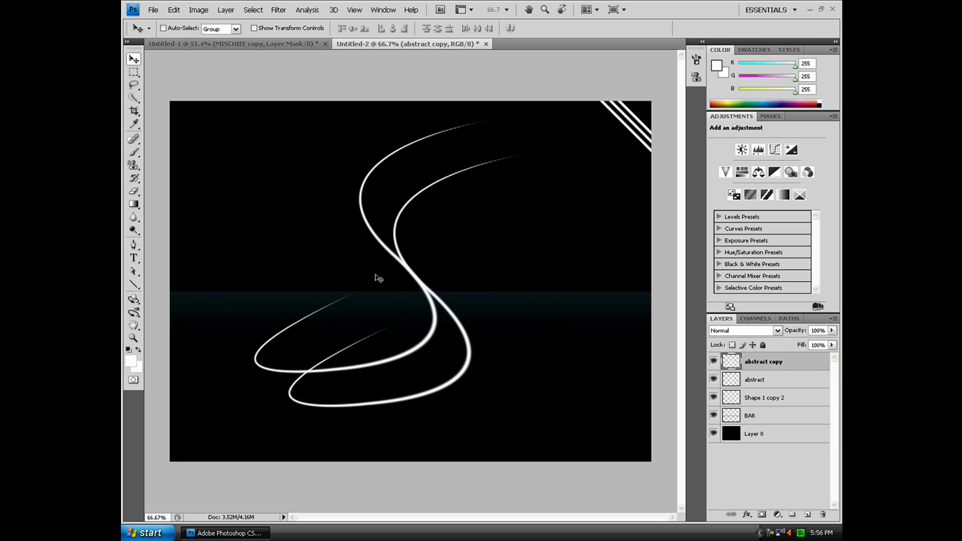
- Rotate the copied curve about 68°, scale it to 83.7%, flip it vertically, and reposition it
key("ctrl+t")
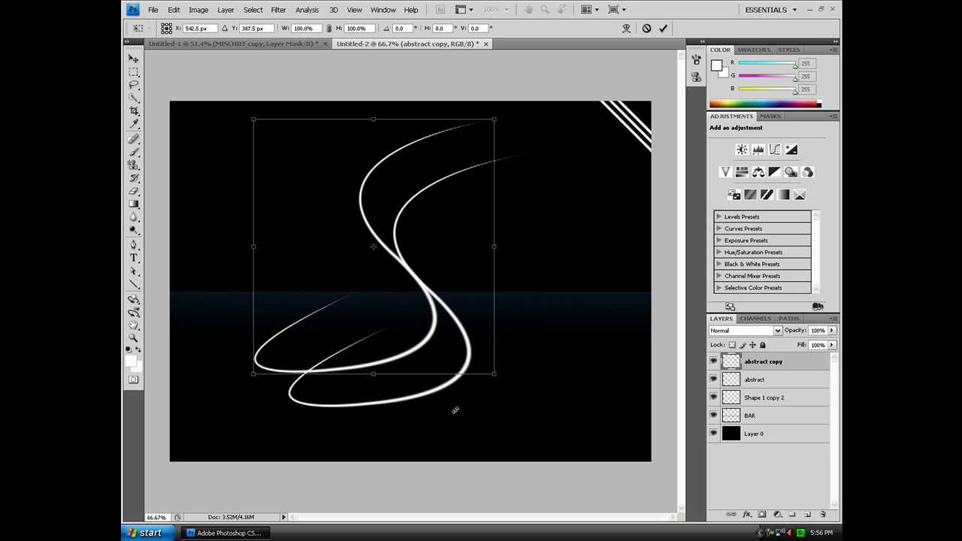
left_click_drag(516, 235, 514, 235)
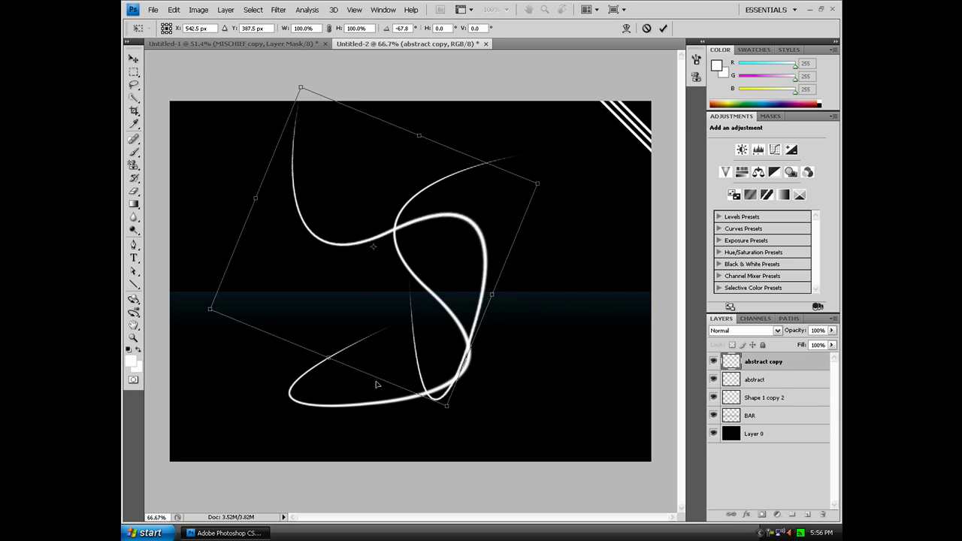
left_click_drag(377, 385, 382, 363)
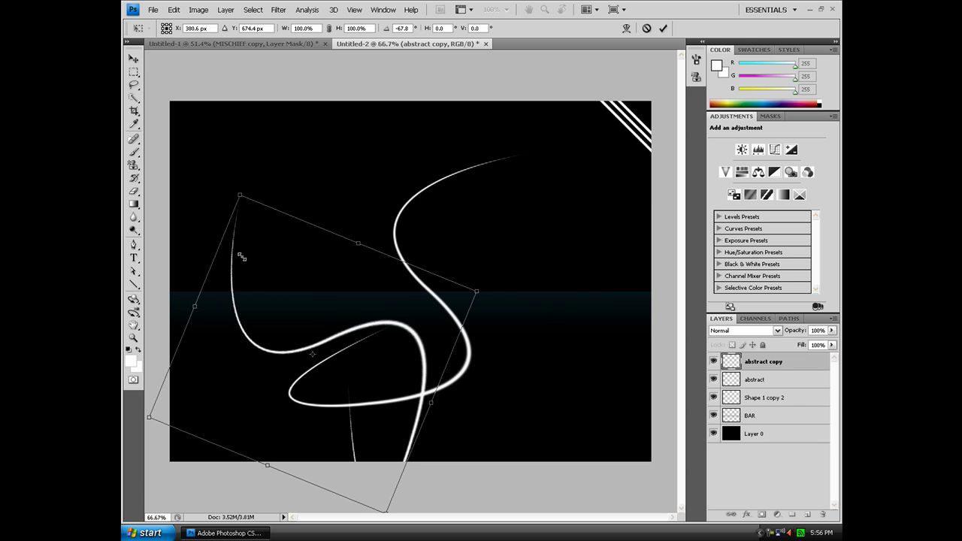
left_click_drag(242, 257, 361, 412)
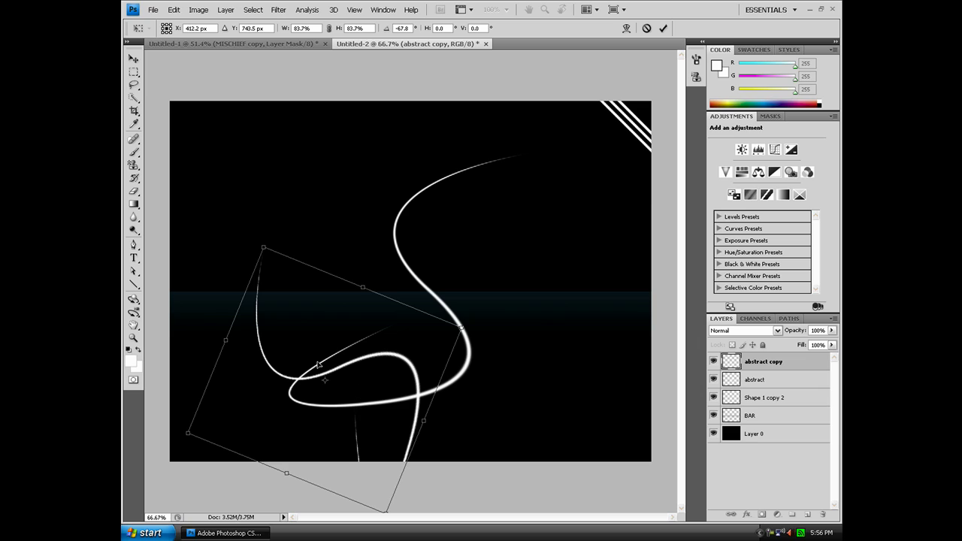
left_click_drag(317, 364, 232, 270)
right_click(334, 384)
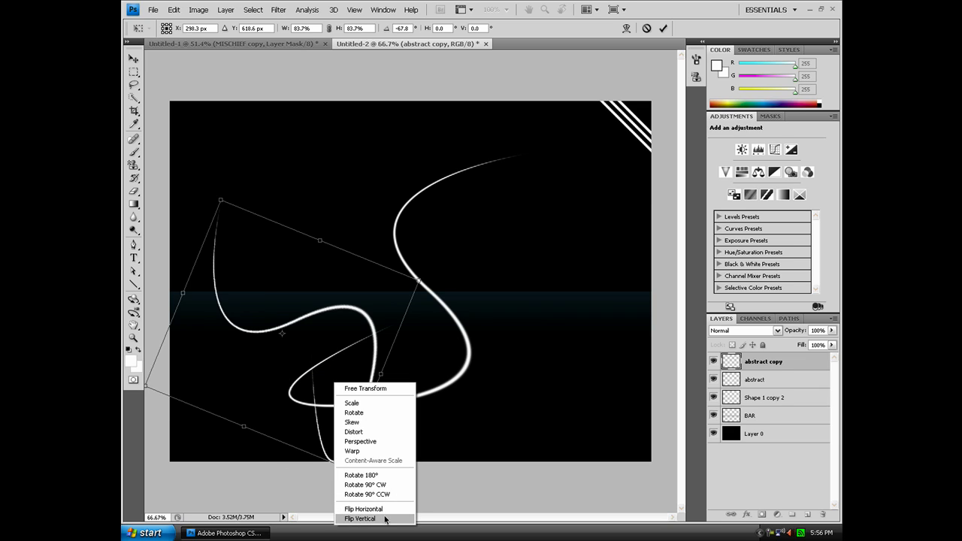
left_click(360, 519)
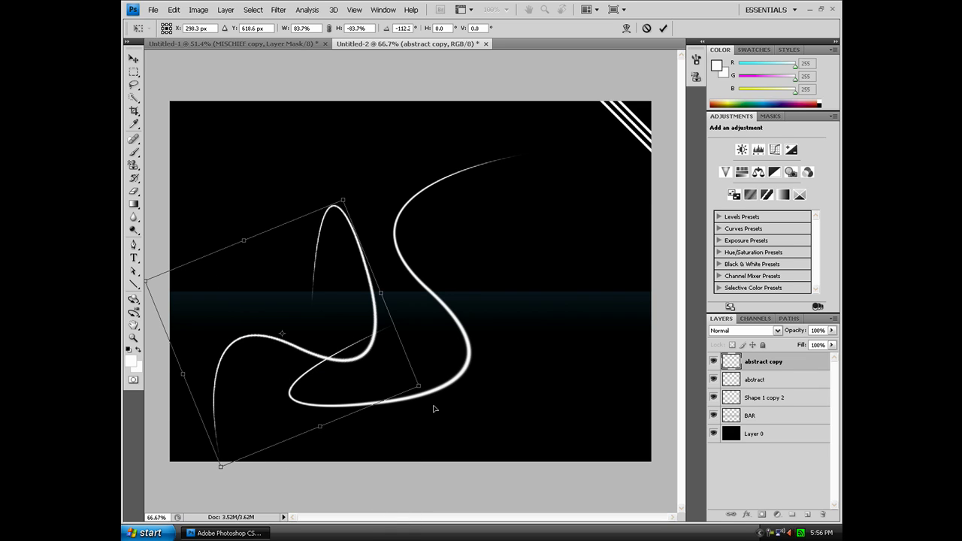
left_click_drag(358, 330, 425, 396)
- Apply the transform, give 'abstract copy' a #96da0b Color Overlay, and nudge it into place
key("Return")
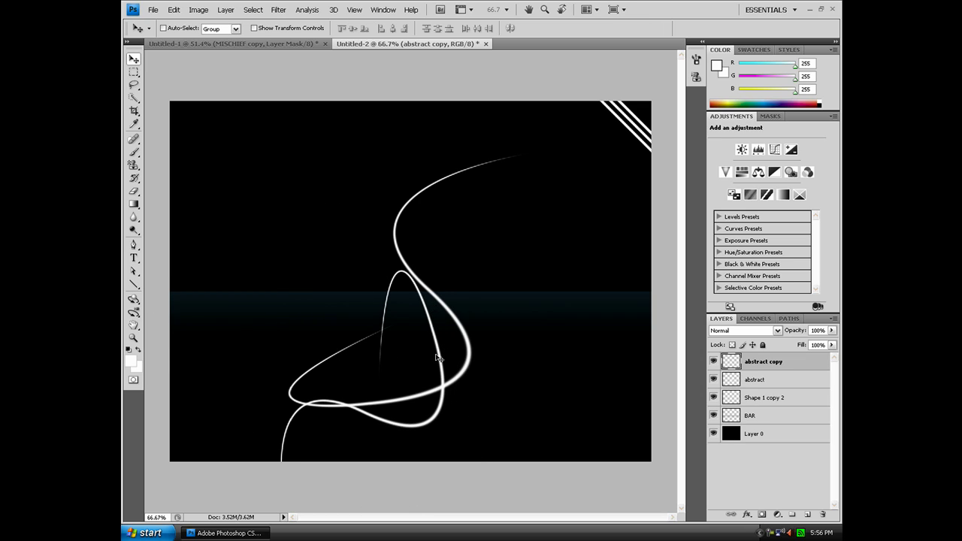
double_click(816, 366)
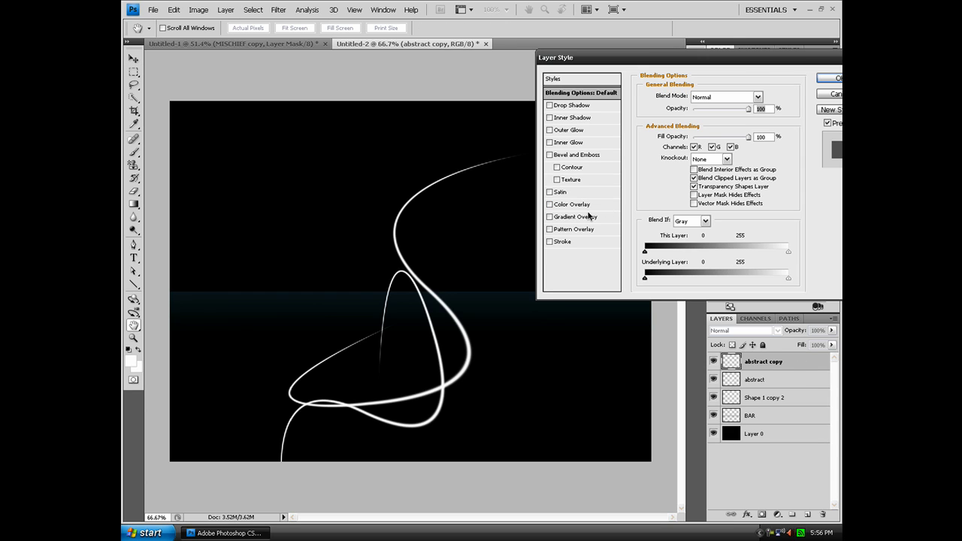
left_click(588, 205)
left_click(758, 99)
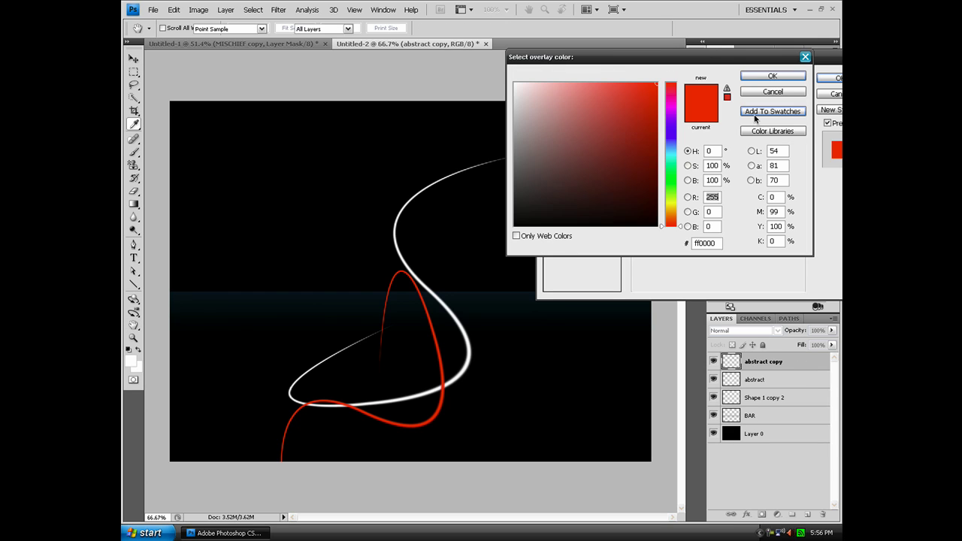
type("96da0b")
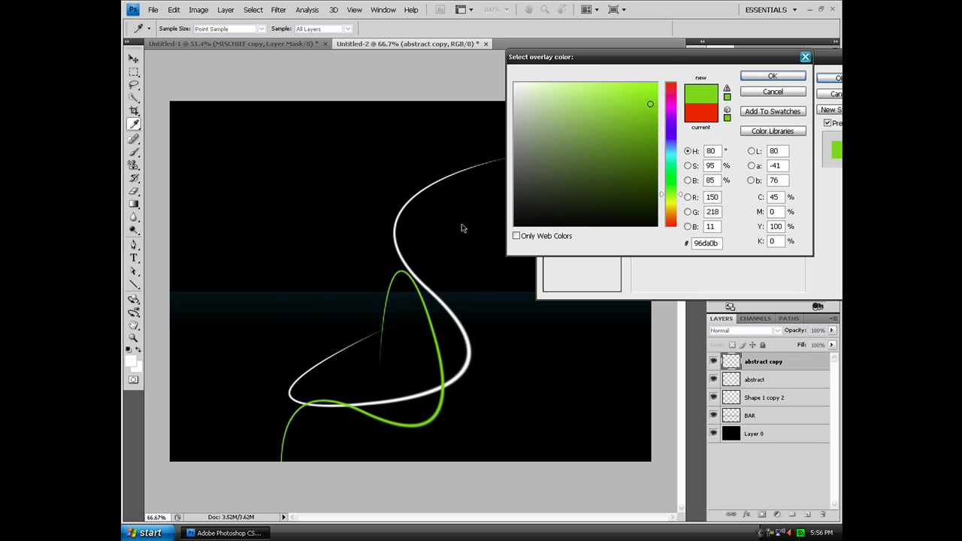
key("Return")
left_click(829, 79)
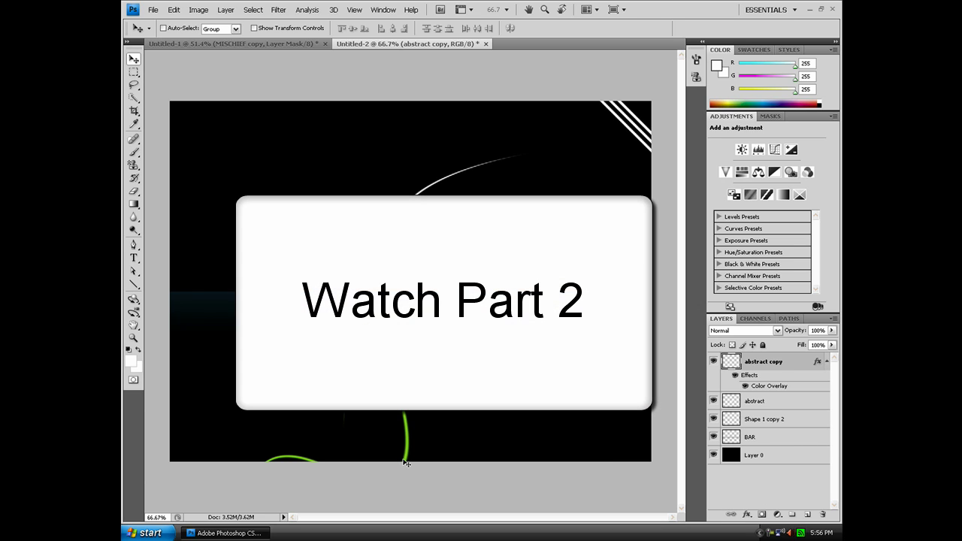
left_click_drag(402, 455, 417, 438)
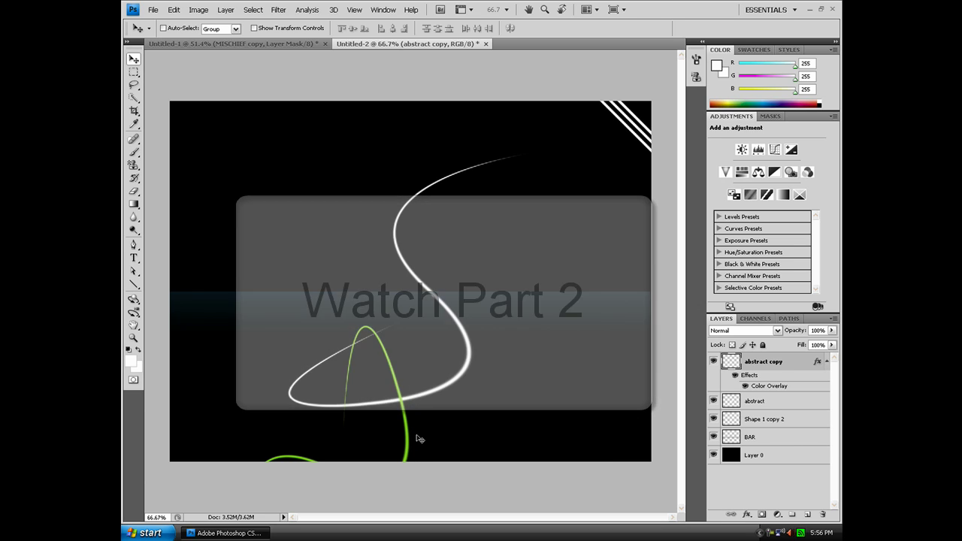